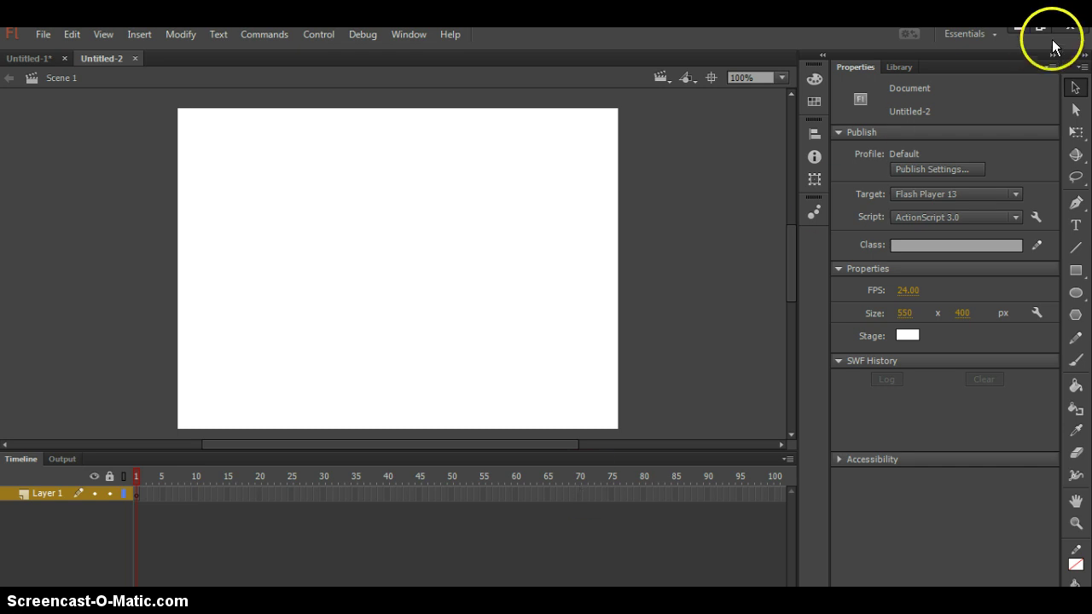
- Switch to the Text Tool, set to blue 63 pt Times New Roman static text
{"action": "left_click", "coordinate": [1074, 226]}
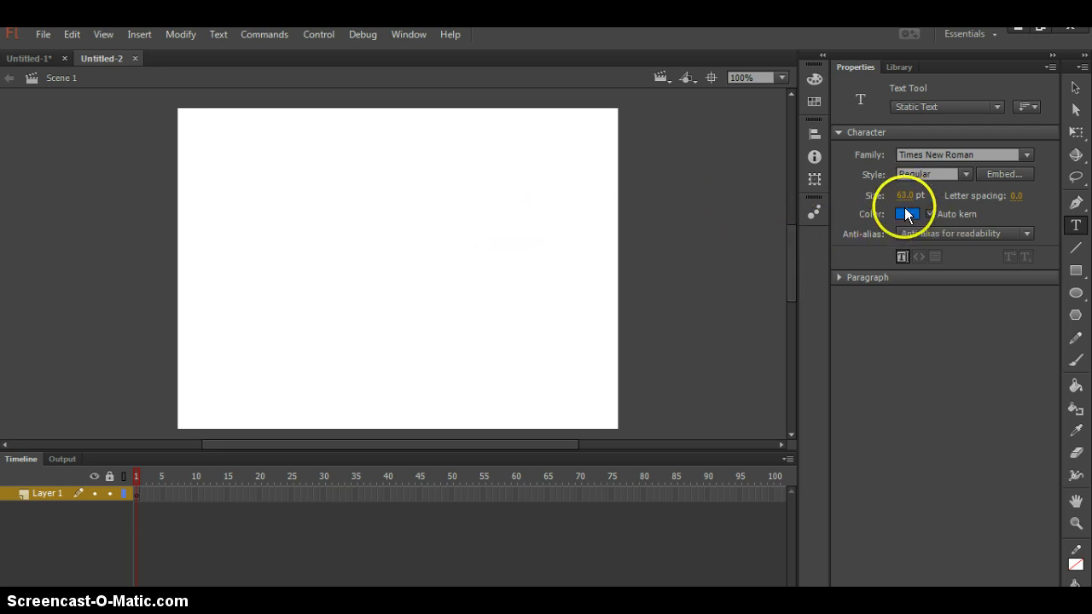
{"action": "left_click", "coordinate": [321, 245]}
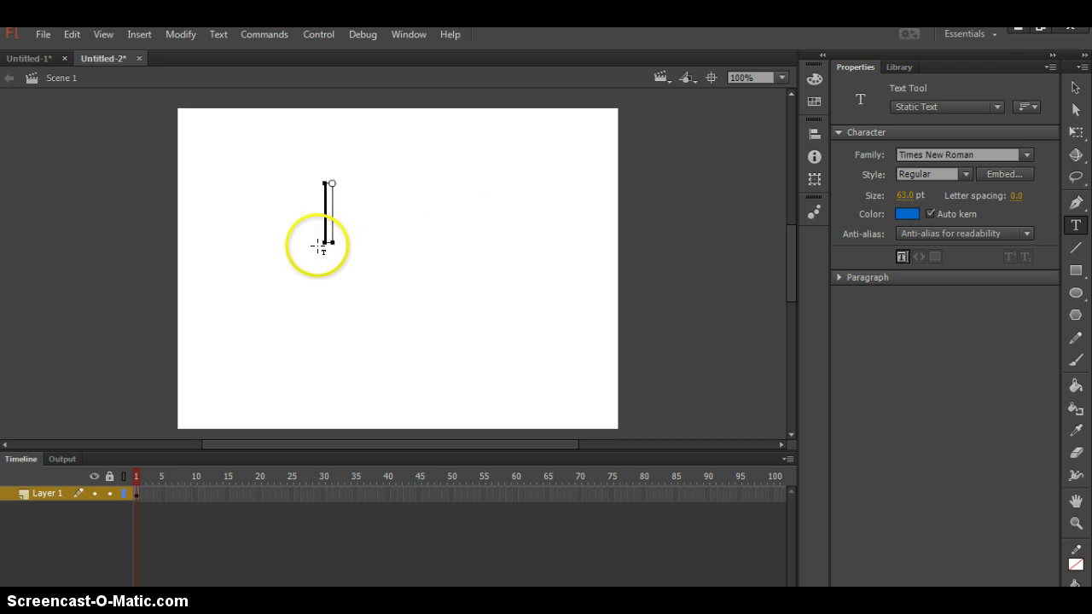
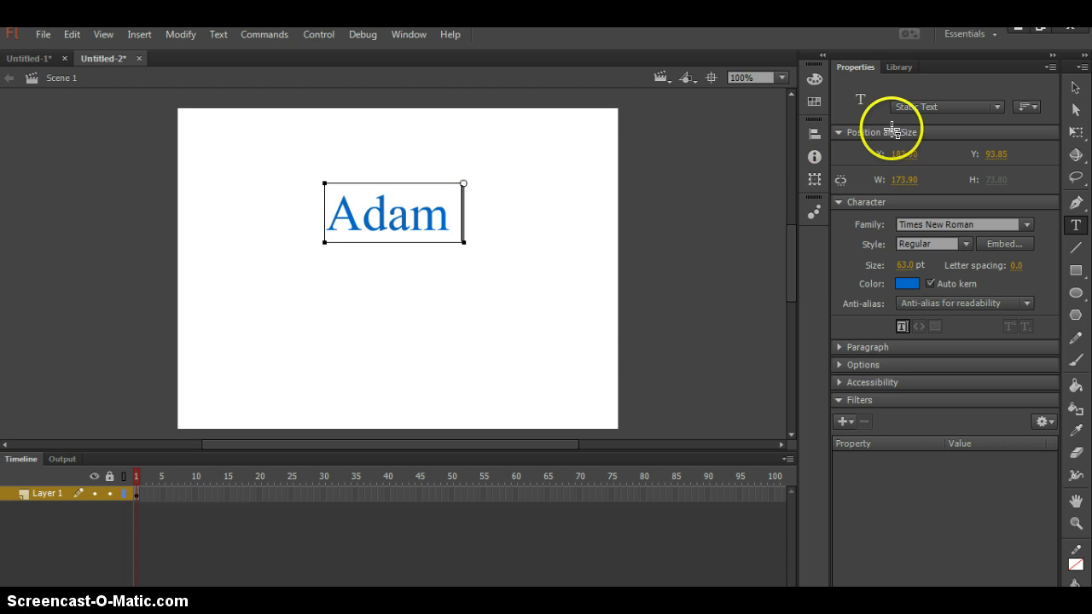
{"action": "left_click", "coordinate": [1072, 88]}
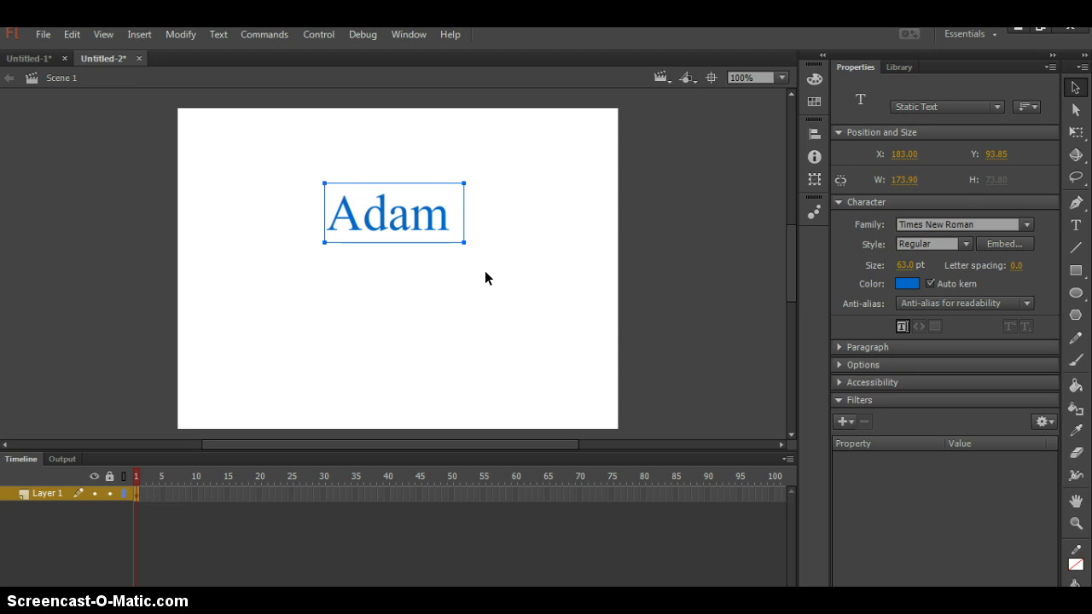
- Motion-tween Adam and move it to the stage bottom at frame 24
{"action": "left_click", "coordinate": [142, 38]}
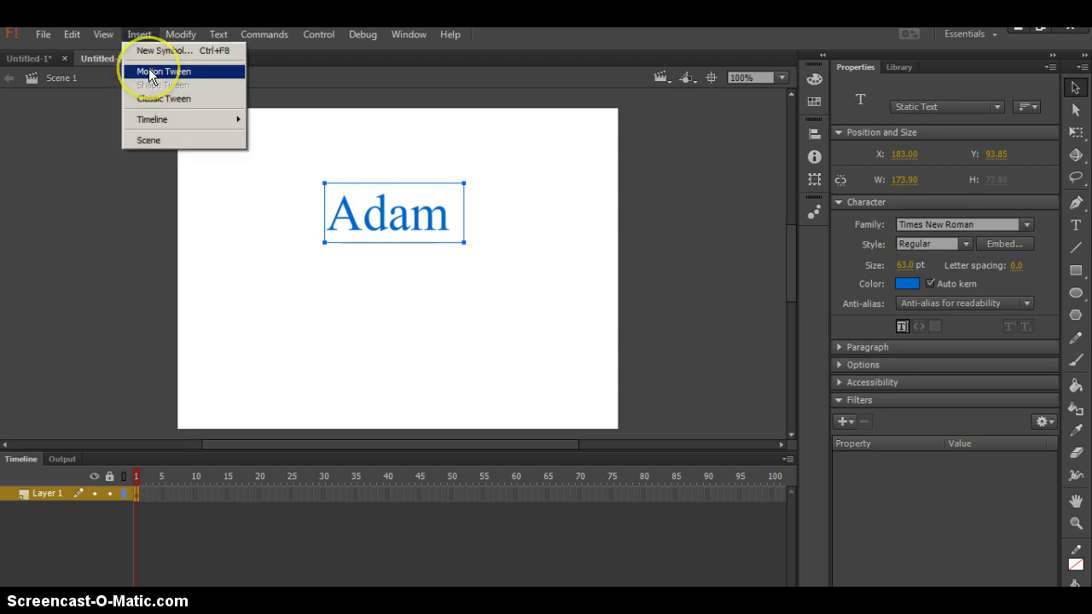
{"action": "left_click", "coordinate": [150, 73]}
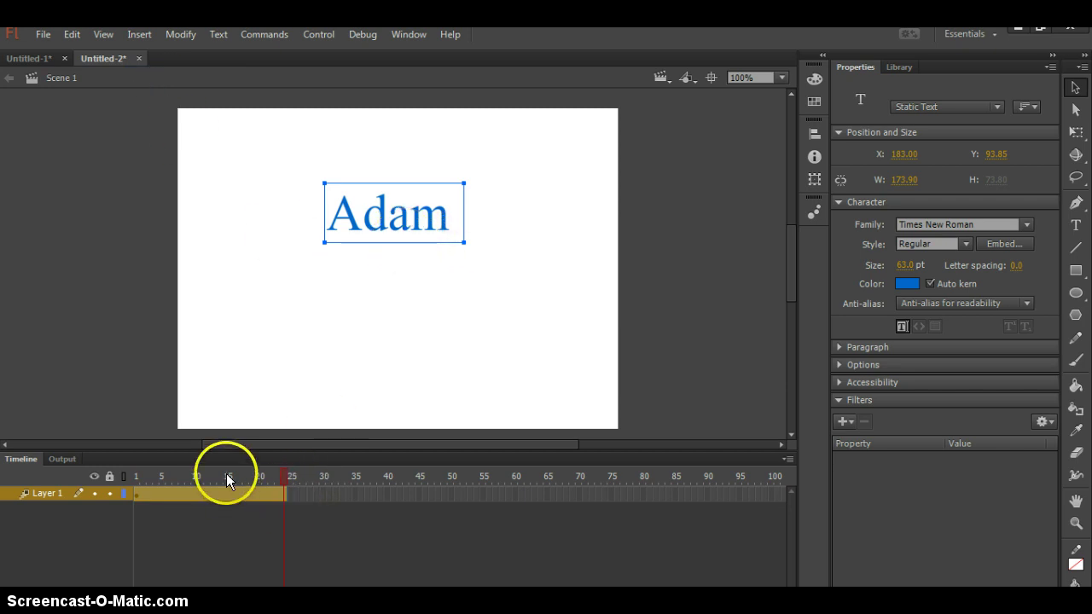
{"action": "left_click", "coordinate": [284, 495]}
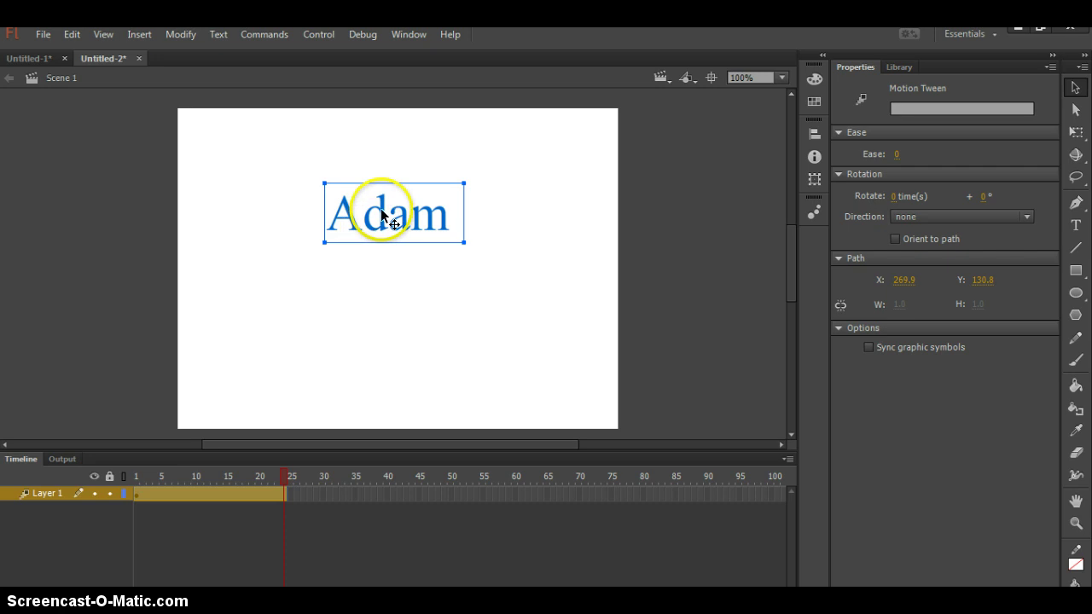
{"action": "left_click_drag", "start_coordinate": [382, 213], "coordinate": [389, 394]}
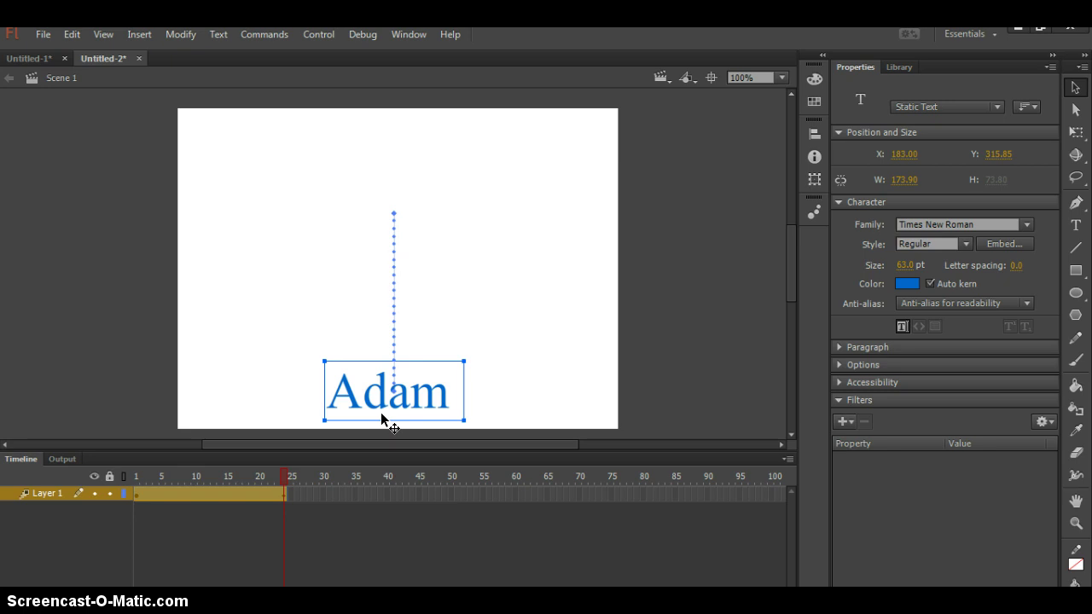
{"action": "left_click", "coordinate": [297, 482]}
{"action": "left_click", "coordinate": [1040, 32]}
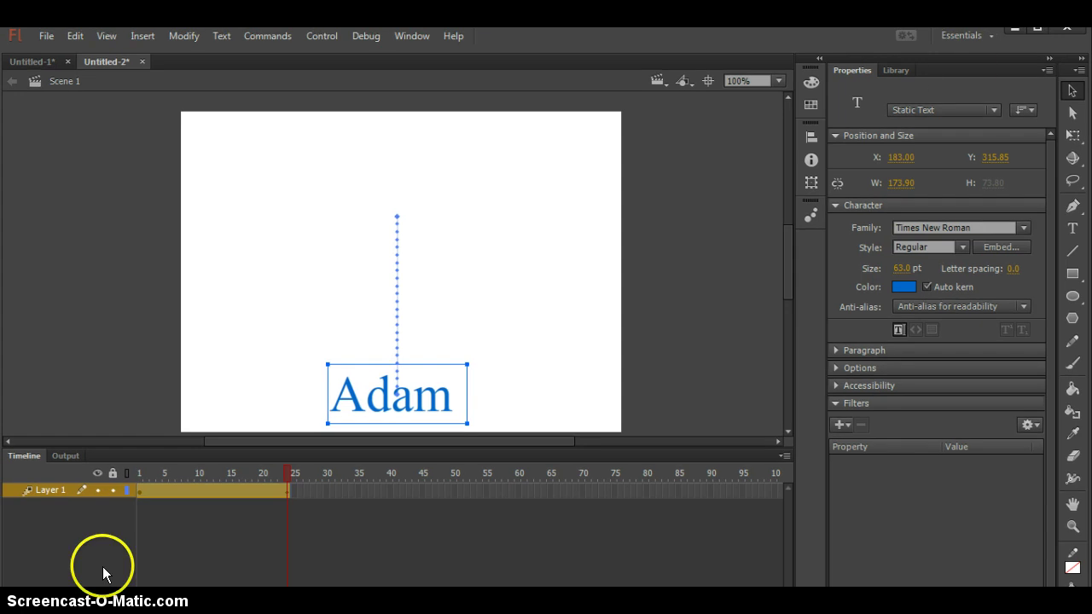
- Add a new Layer 2 above Layer 1 from the Insert menu's Timeline options
{"action": "left_click", "coordinate": [142, 38]}
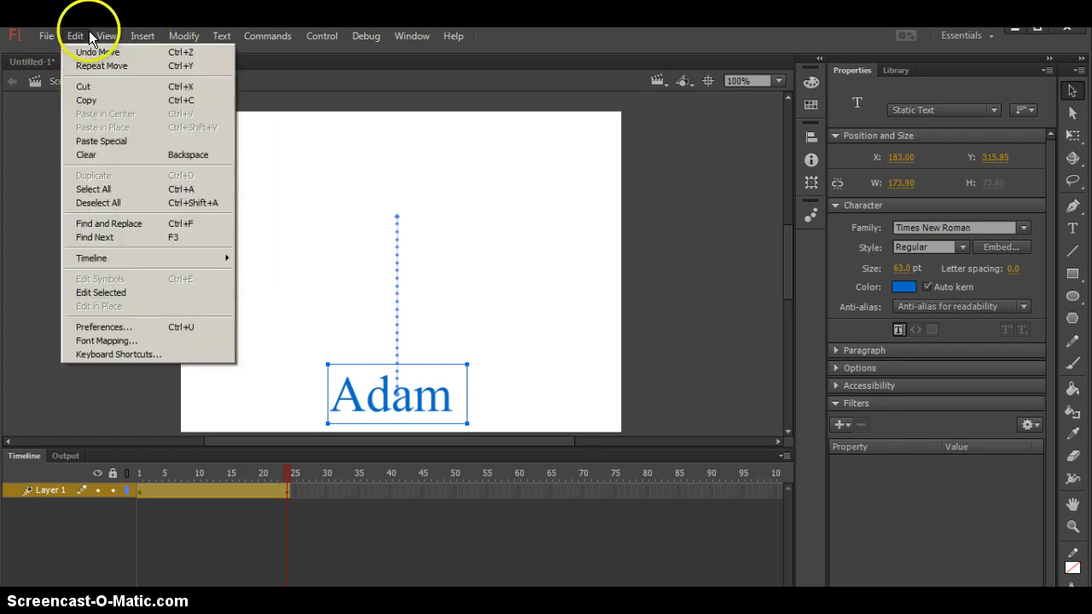
{"action": "mouse_move", "coordinate": [55, 35]}
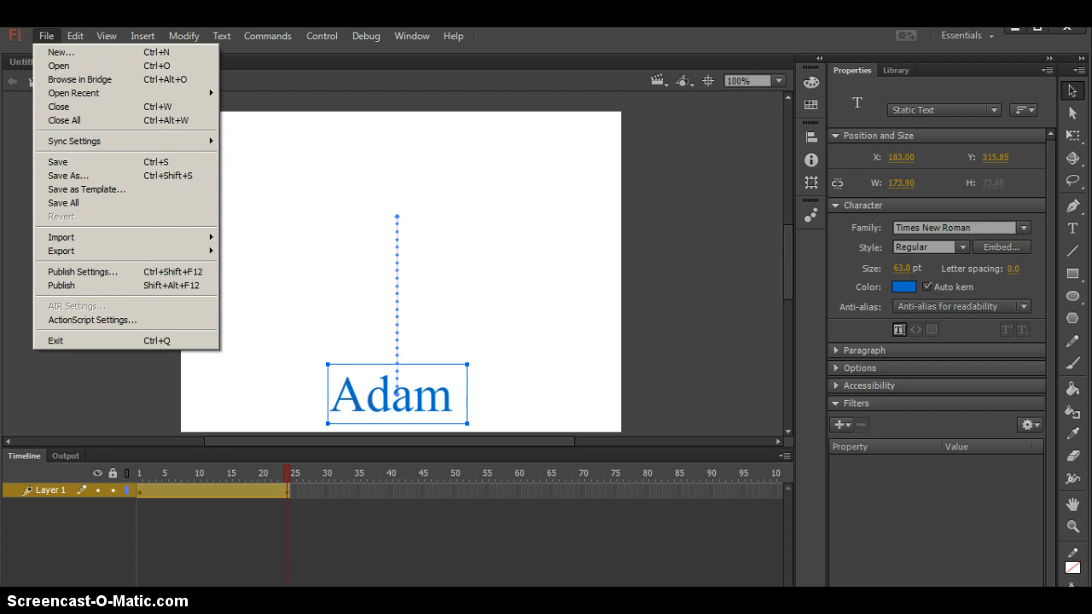
{"action": "key", "text": "Escape"}
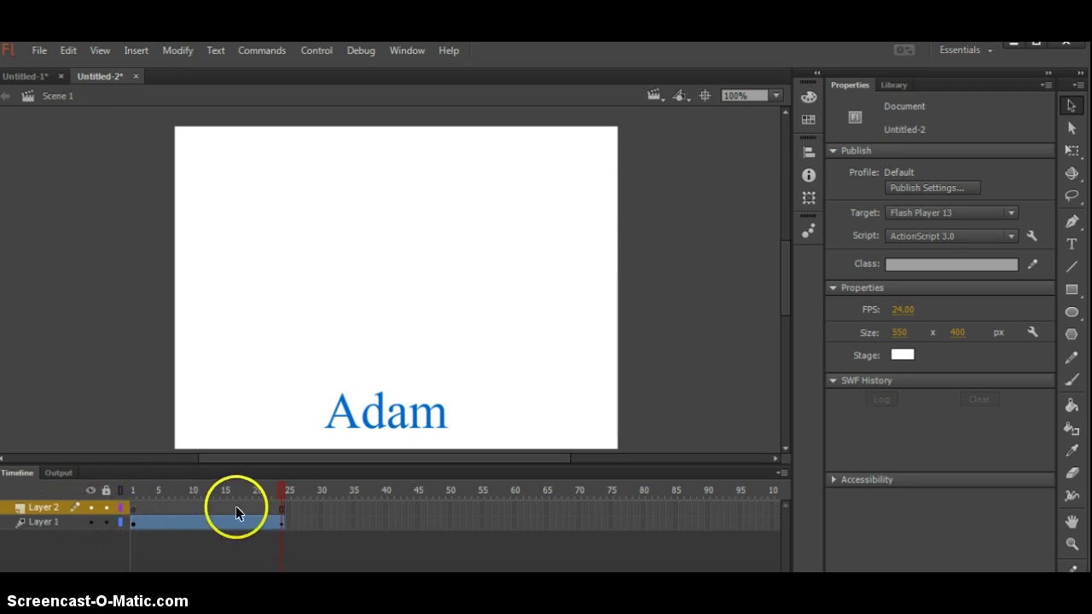
- Insert a keyframe at frame 24 on Layer 2
{"action": "left_click", "coordinate": [282, 509]}
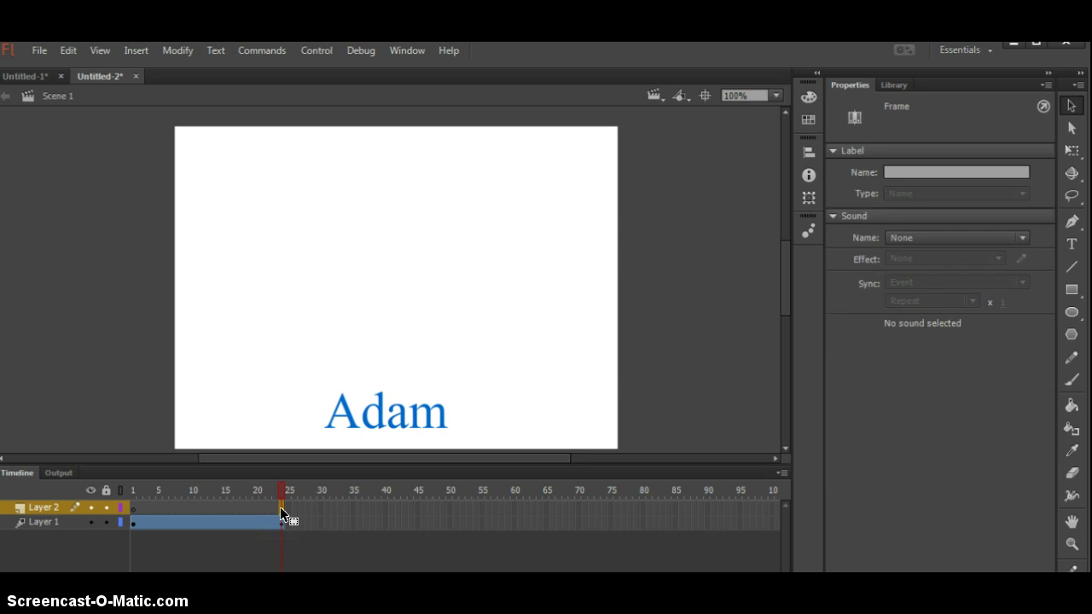
{"action": "right_click", "coordinate": [281, 509]}
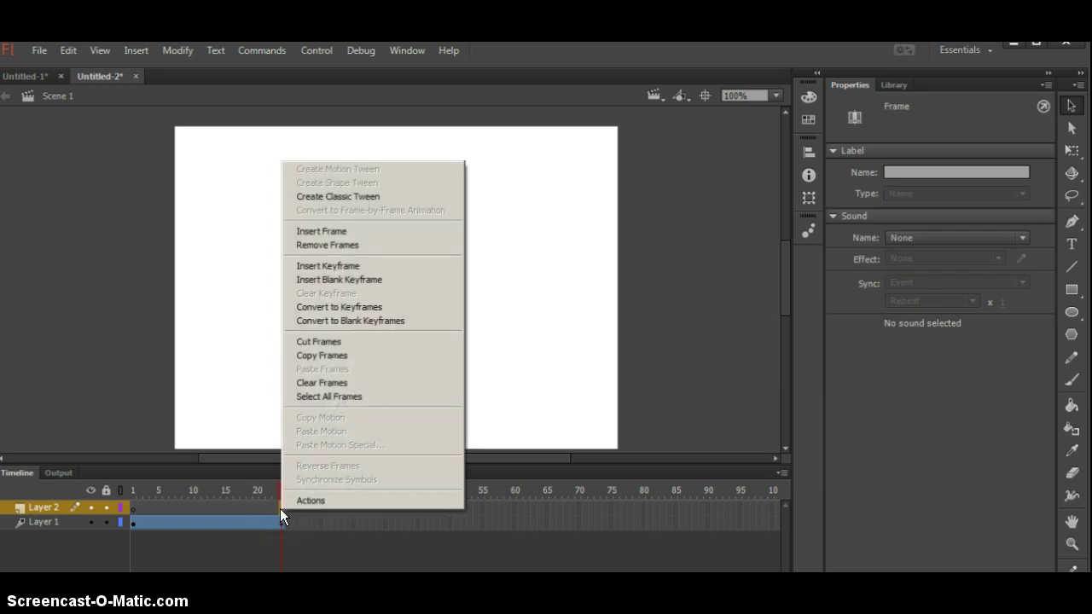
{"action": "left_click", "coordinate": [336, 265]}
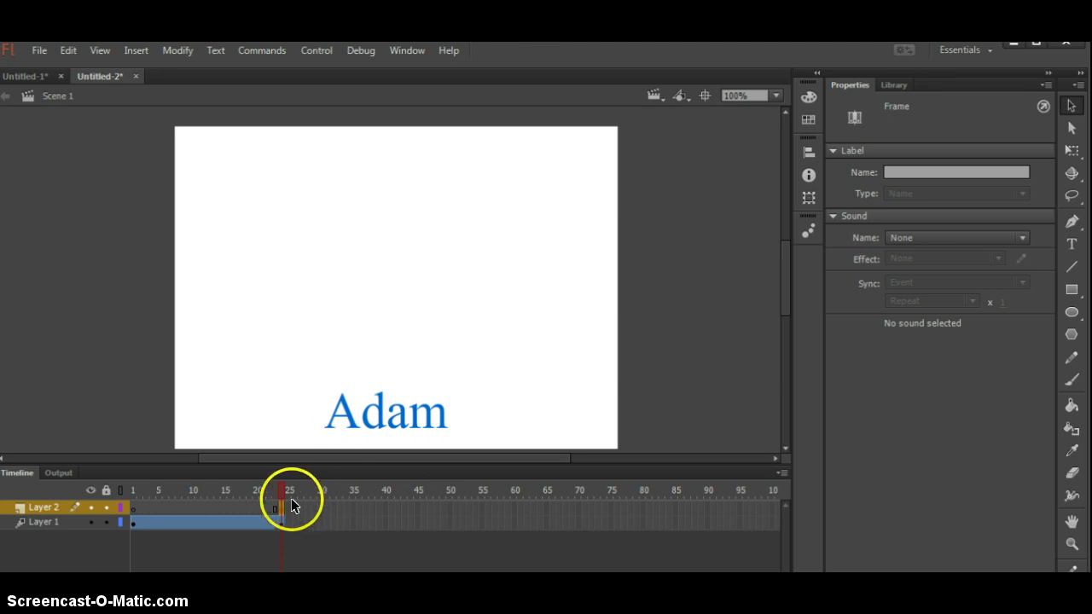
{"action": "left_click", "coordinate": [1073, 247]}
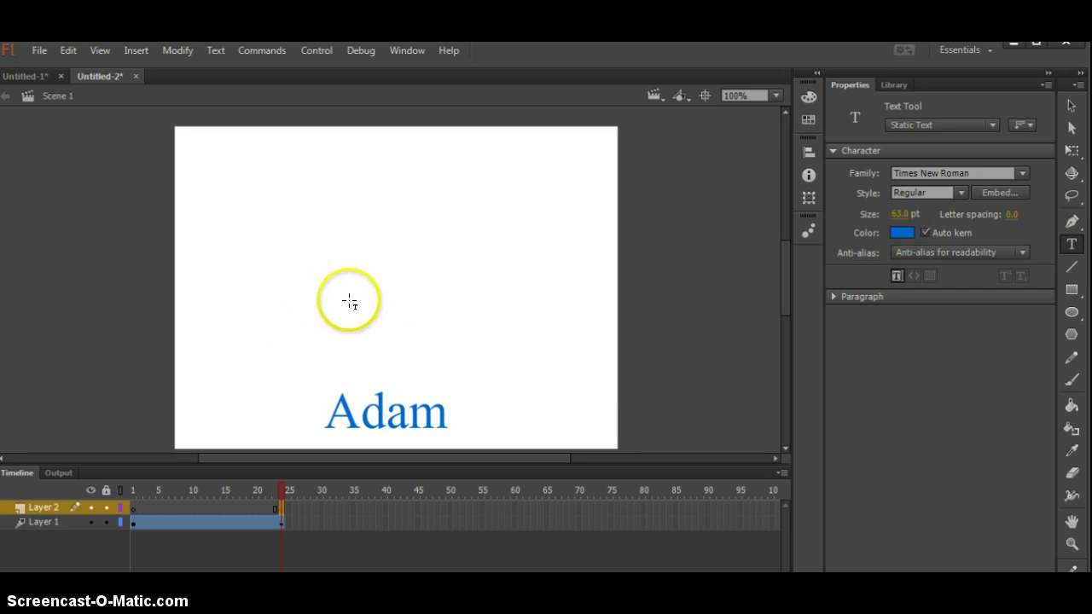
{"action": "left_click", "coordinate": [440, 296]}
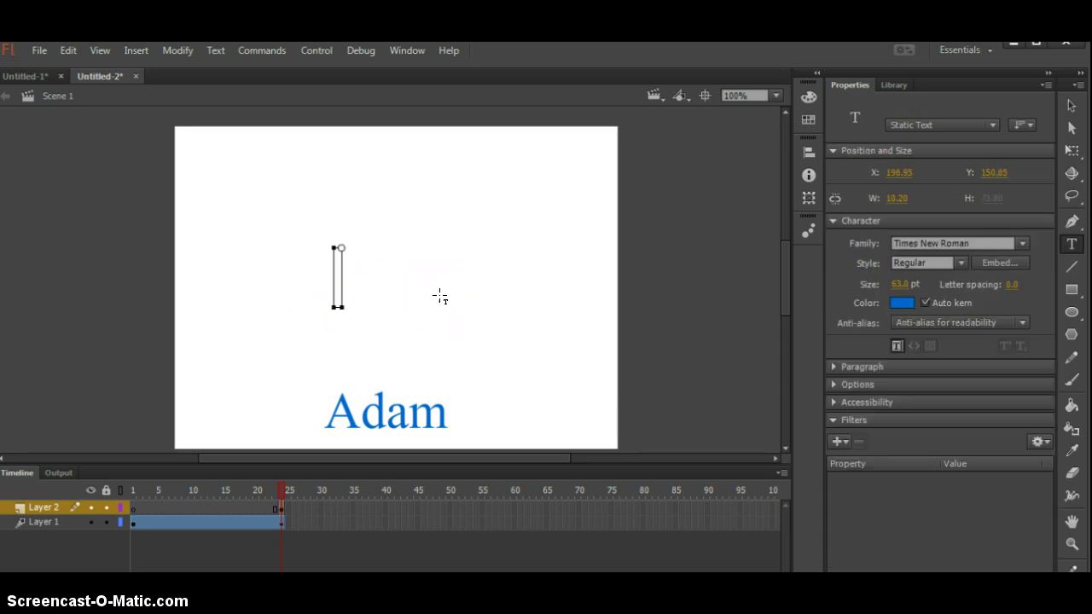
{"action": "type", "text": "S"}
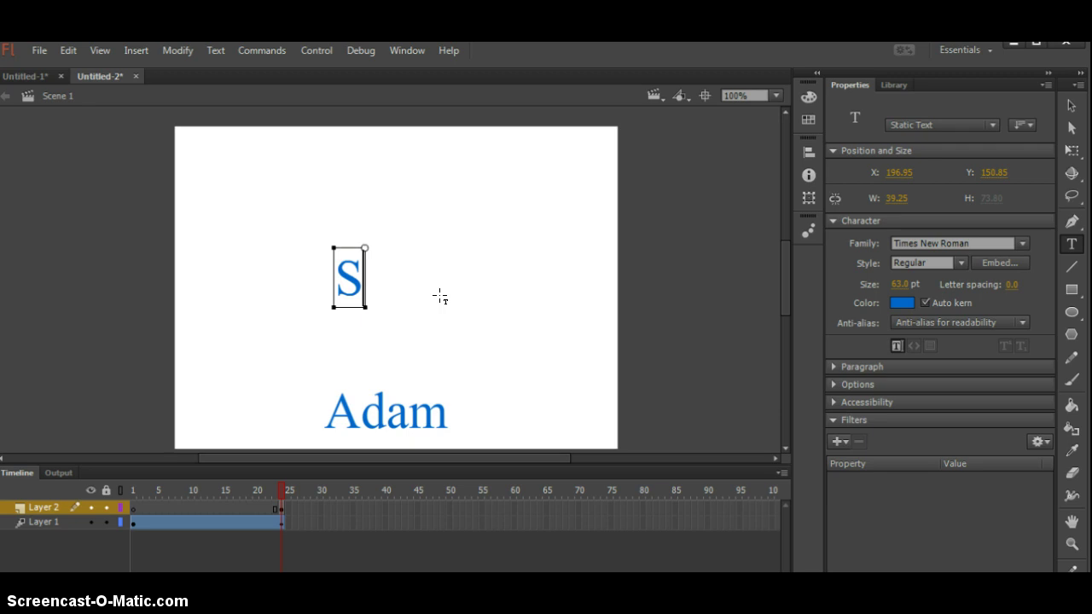
{"action": "left_click", "coordinate": [173, 512]}
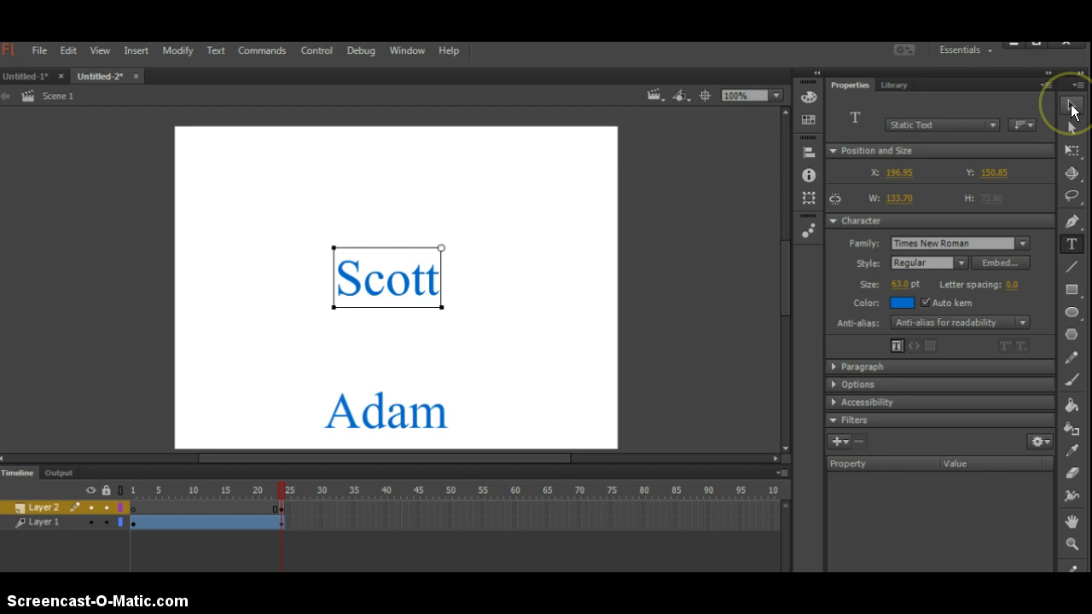
- Select only the Scott text and apply a motion tween to it
{"action": "left_click", "coordinate": [1072, 106]}
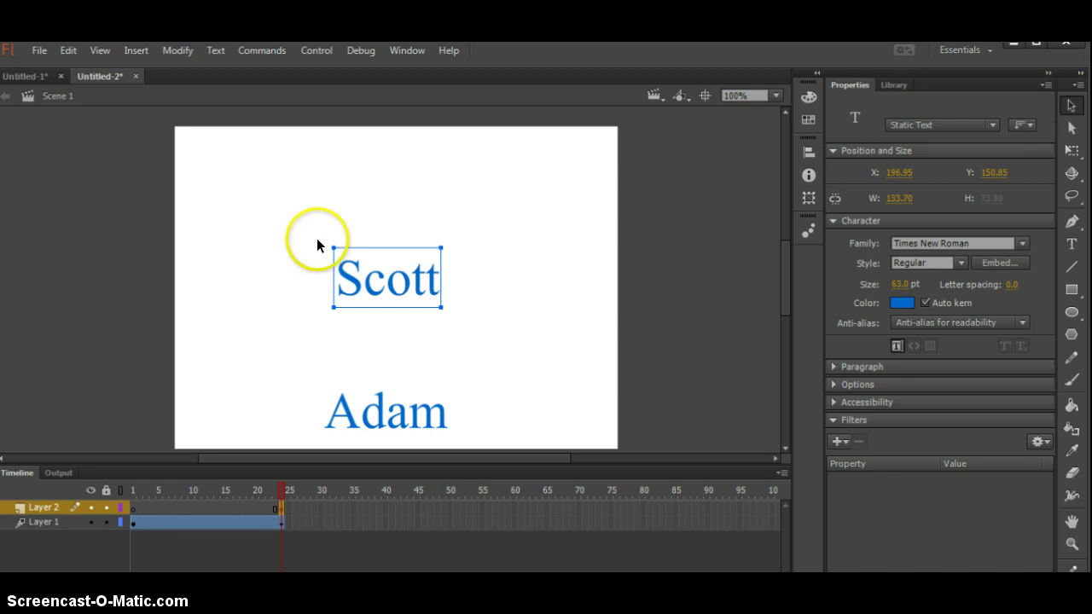
{"action": "left_click_drag", "start_coordinate": [316, 234], "coordinate": [473, 332]}
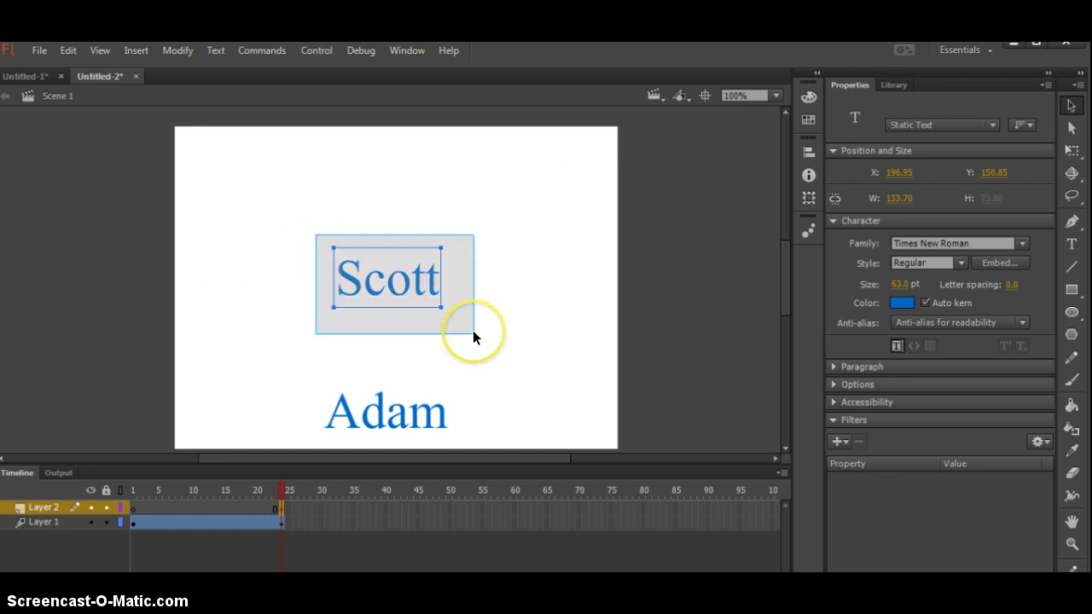
{"action": "key", "text": "ctrl+a"}
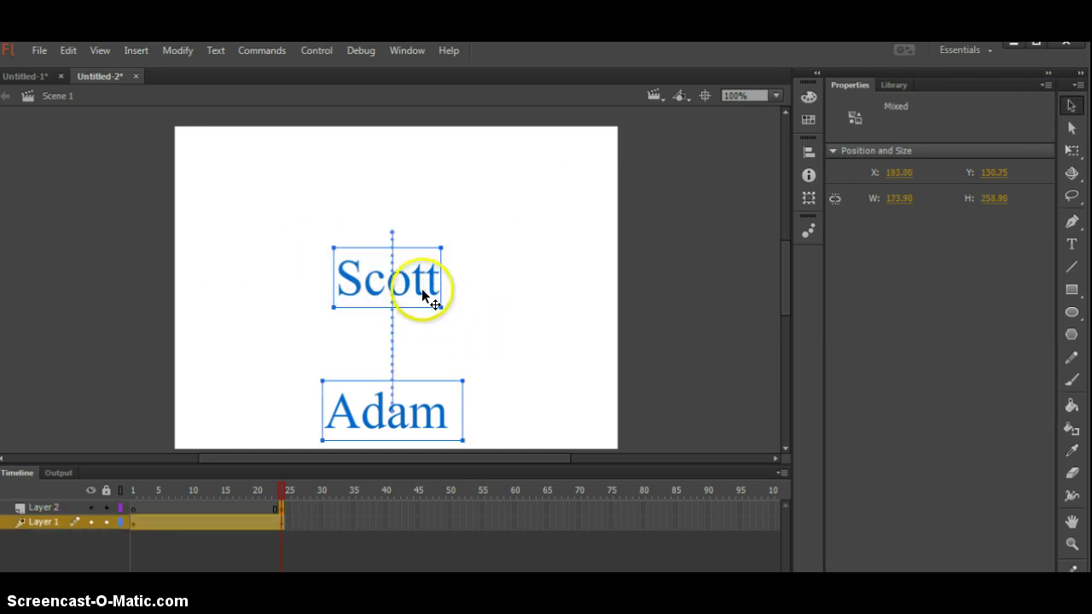
{"action": "left_click", "coordinate": [385, 337]}
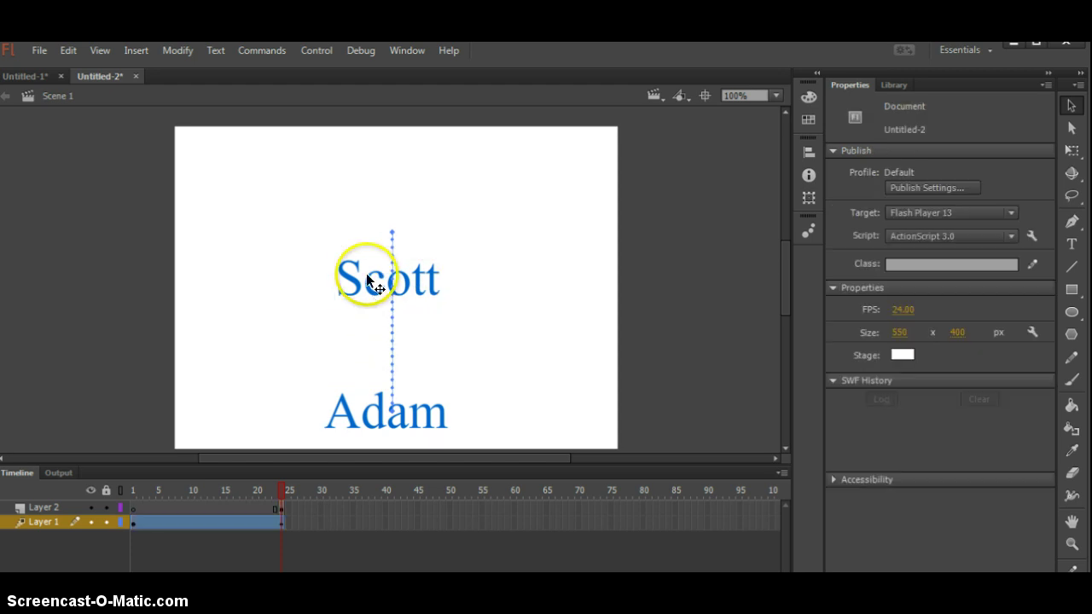
{"action": "left_click", "coordinate": [369, 279]}
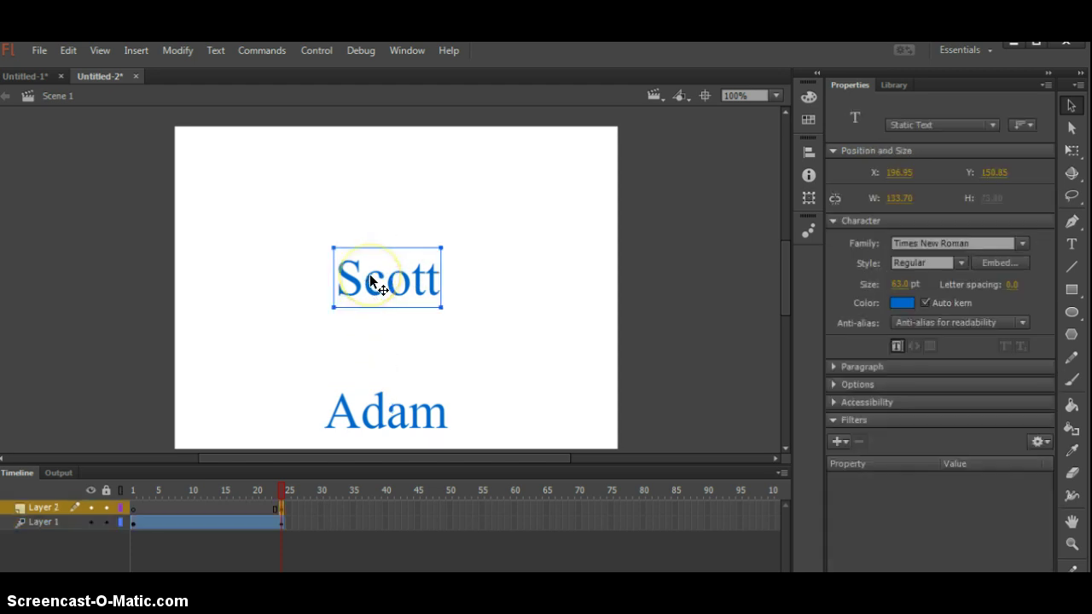
{"action": "left_click", "coordinate": [134, 53]}
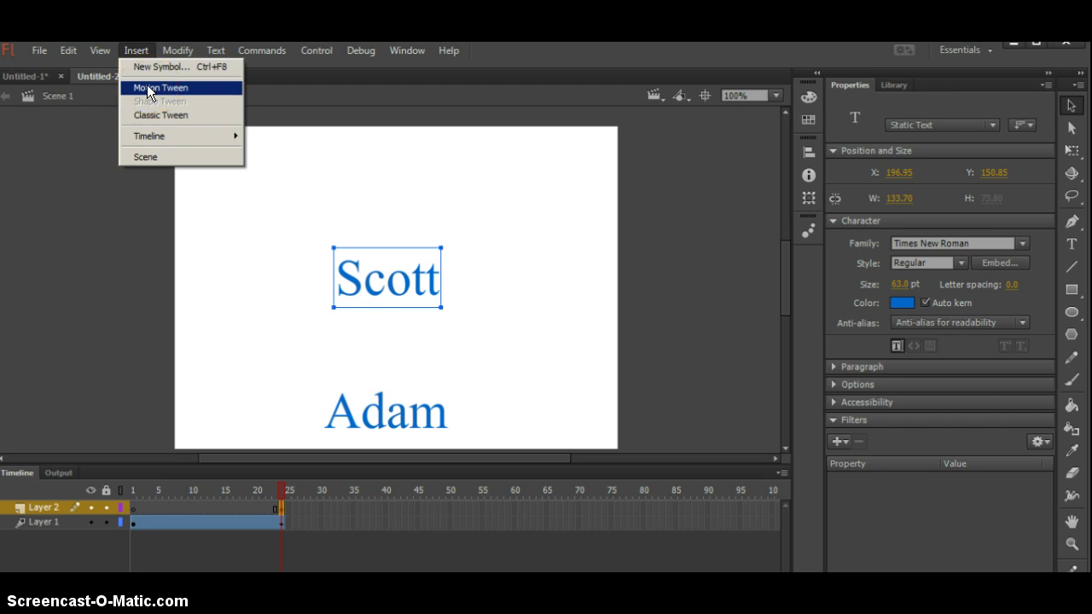
{"action": "left_click", "coordinate": [146, 89]}
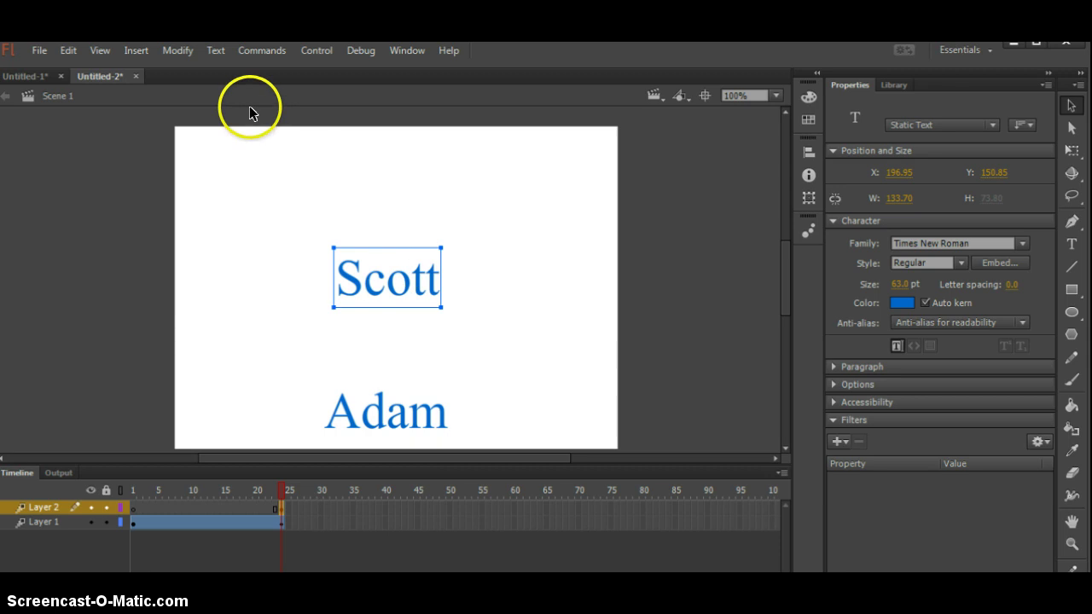
- Check the Insert menu for tween commands, then close it with Scott at the left edge
{"action": "left_click", "coordinate": [134, 53]}
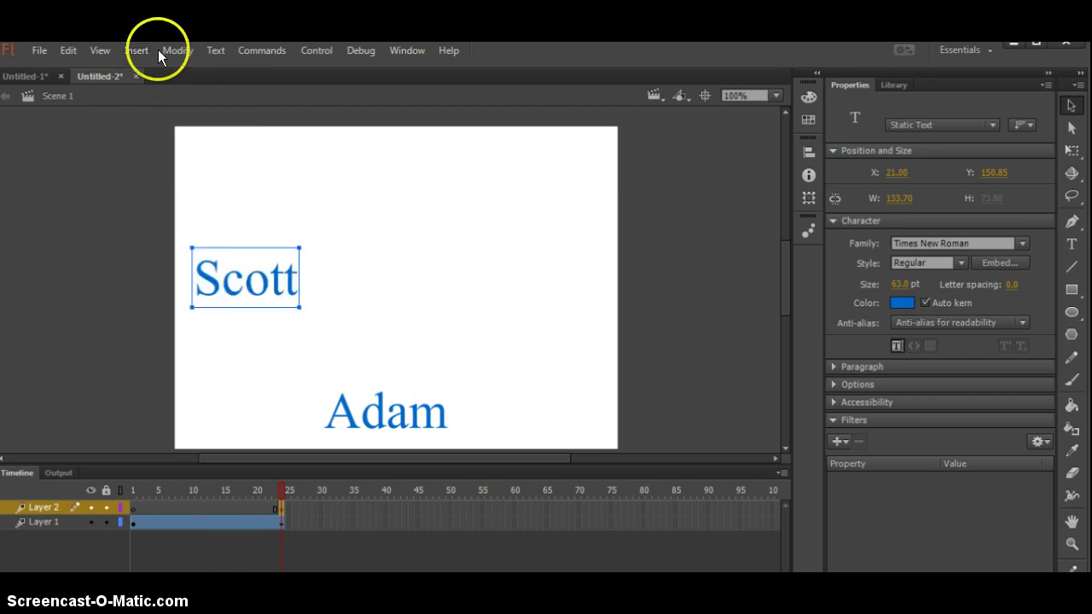
{"action": "left_click", "coordinate": [128, 51]}
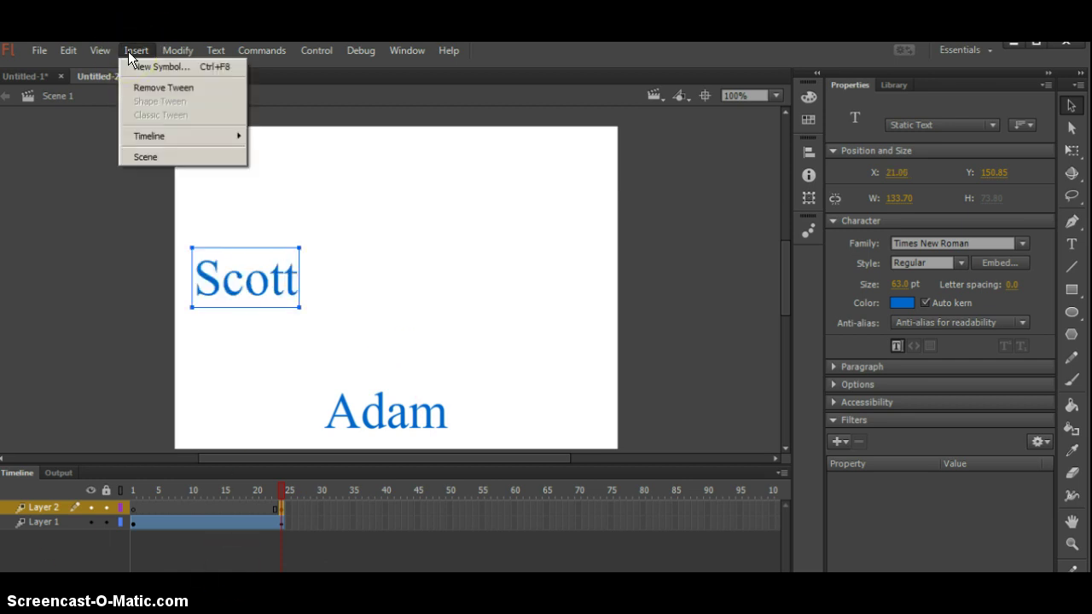
{"action": "left_click", "coordinate": [97, 293]}
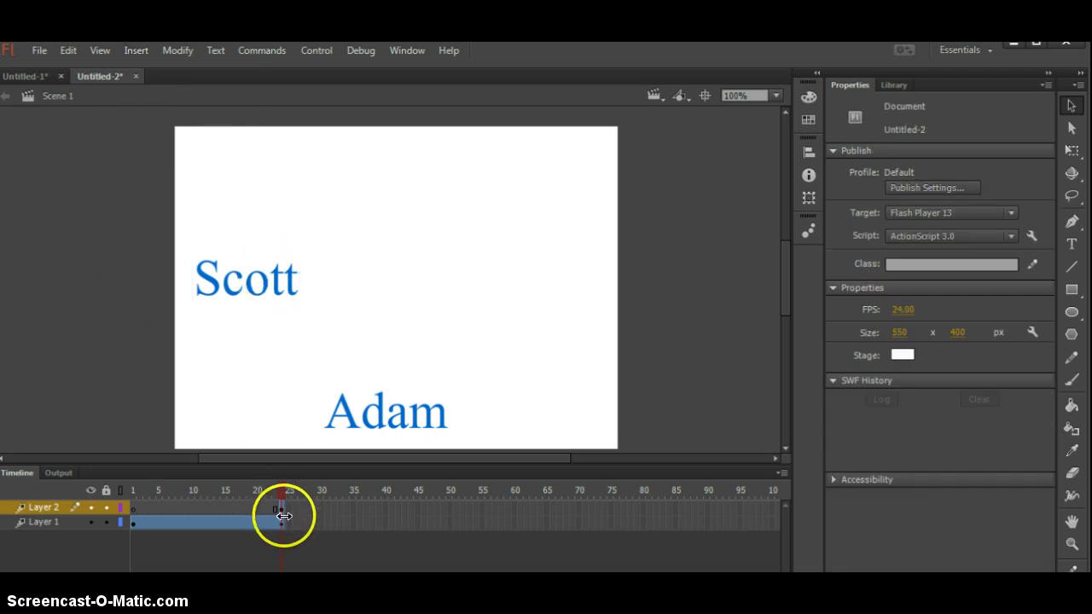
- Extend Scott's tween to frame 50 and slide Scott to the stage's right side
{"action": "left_click_drag", "start_coordinate": [283, 509], "coordinate": [447, 508]}
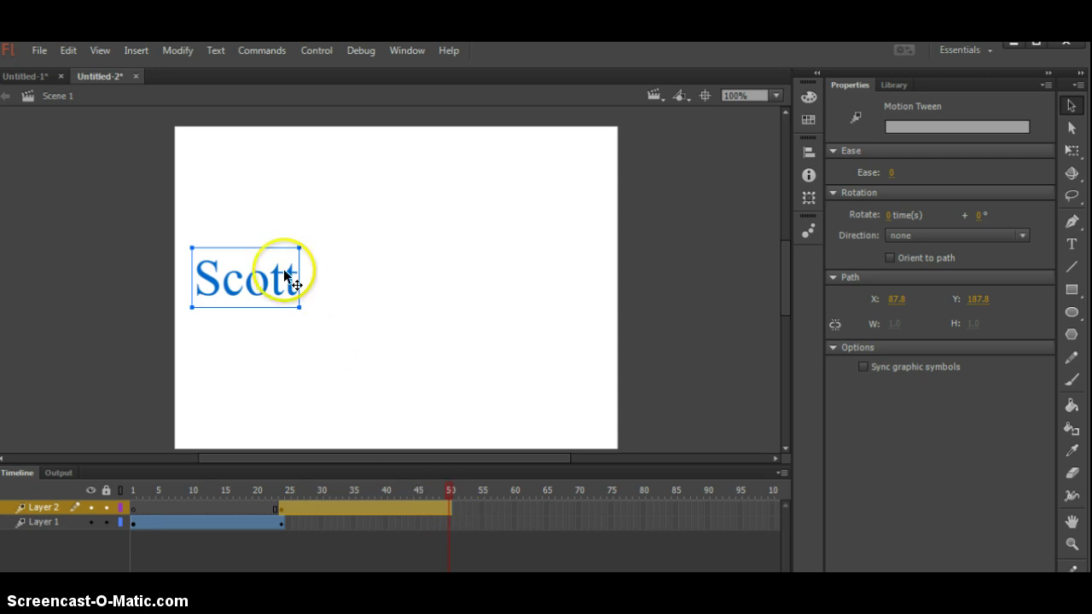
{"action": "left_click_drag", "start_coordinate": [268, 279], "coordinate": [535, 285]}
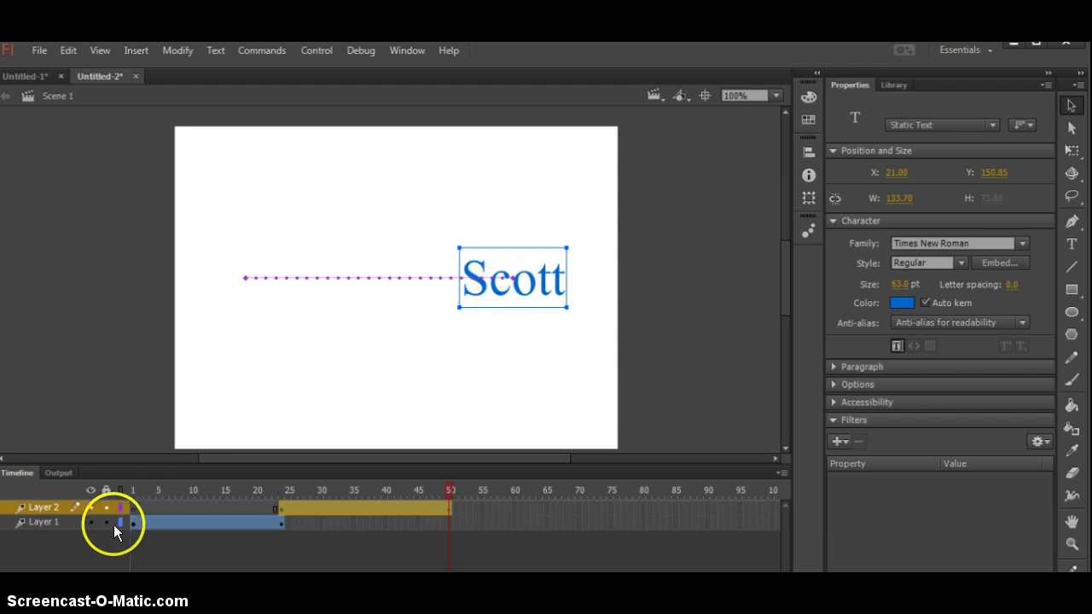
{"action": "left_click", "coordinate": [281, 522]}
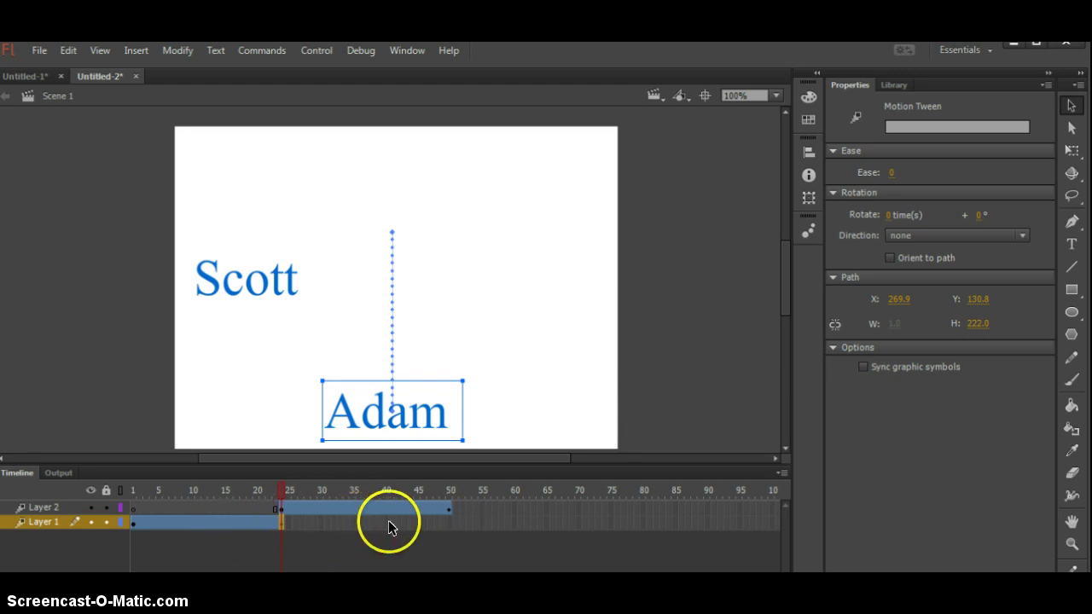
{"action": "left_click", "coordinate": [450, 522]}
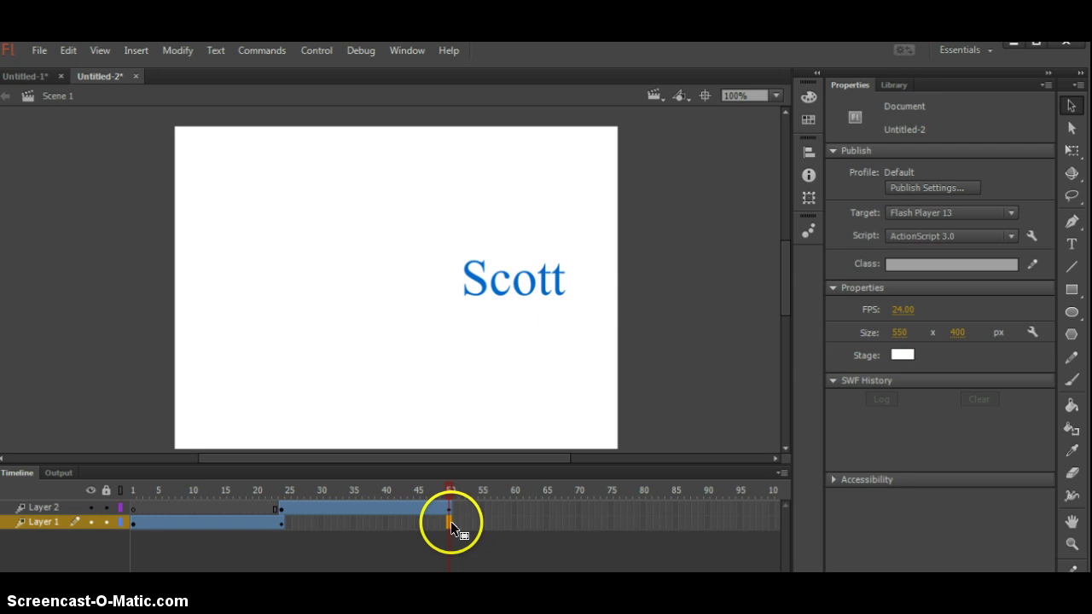
- Insert a keyframe for all properties at frame 50 on Adam's layer
{"action": "right_click", "coordinate": [449, 522]}
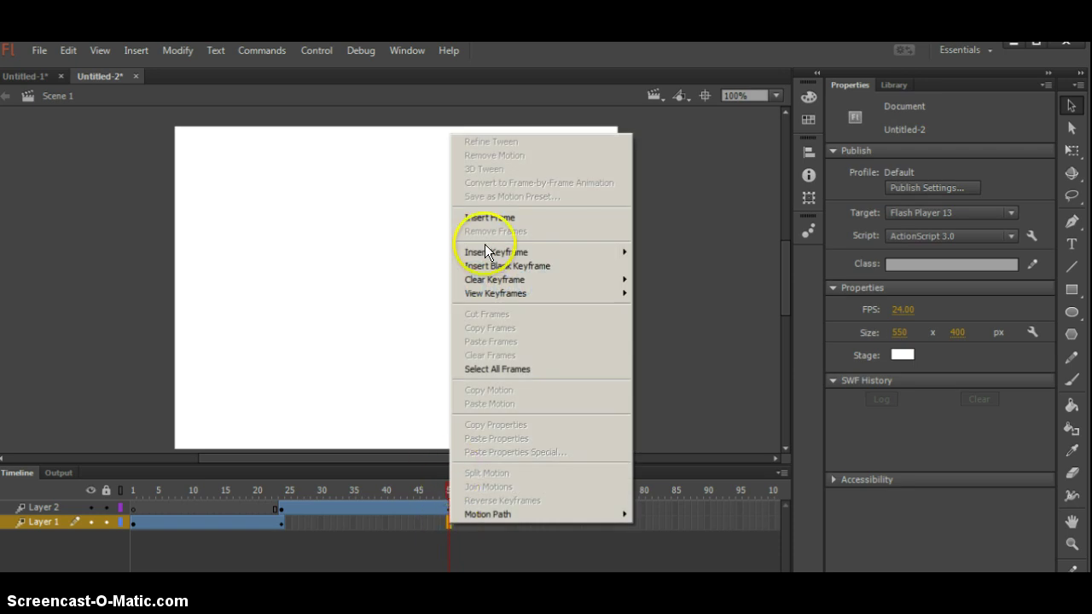
{"action": "mouse_move", "coordinate": [483, 250]}
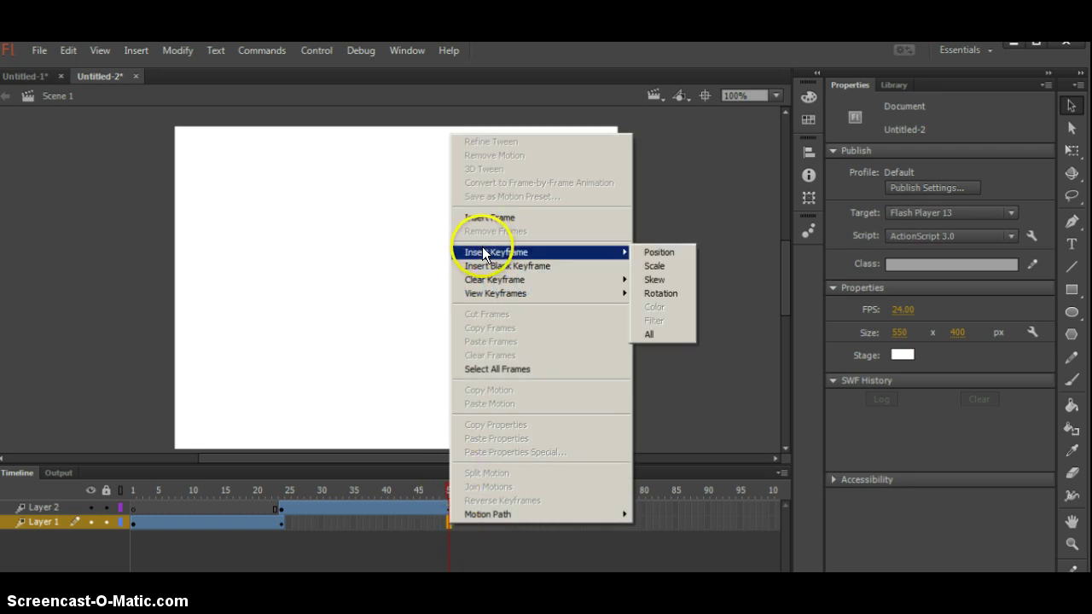
{"action": "left_click", "coordinate": [657, 334]}
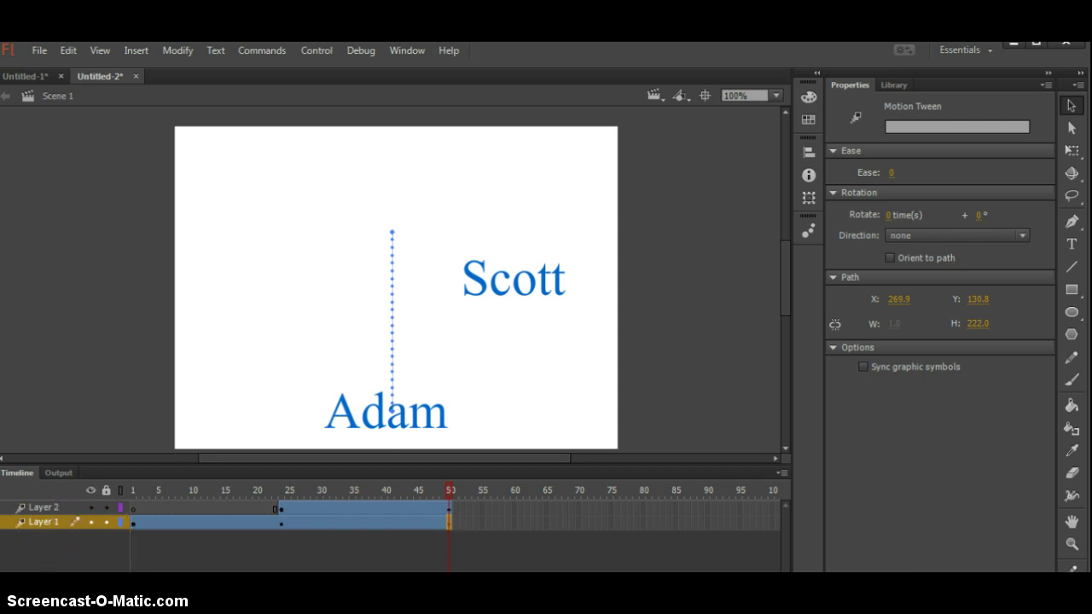
{"action": "left_click", "coordinate": [7, 579]}
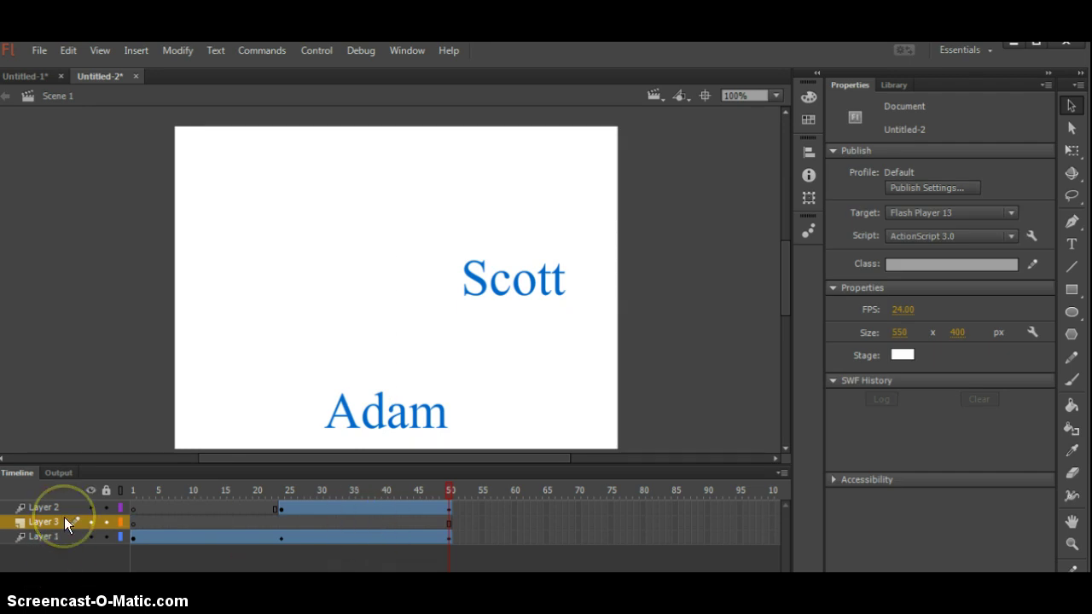
{"action": "left_click", "coordinate": [1078, 248]}
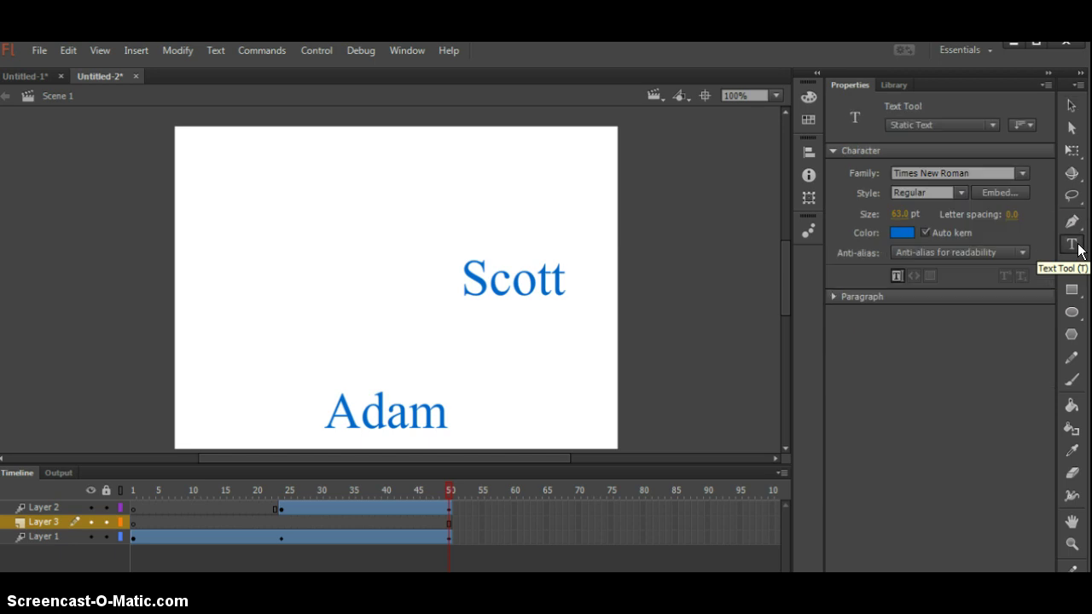
{"action": "left_click", "coordinate": [210, 205]}
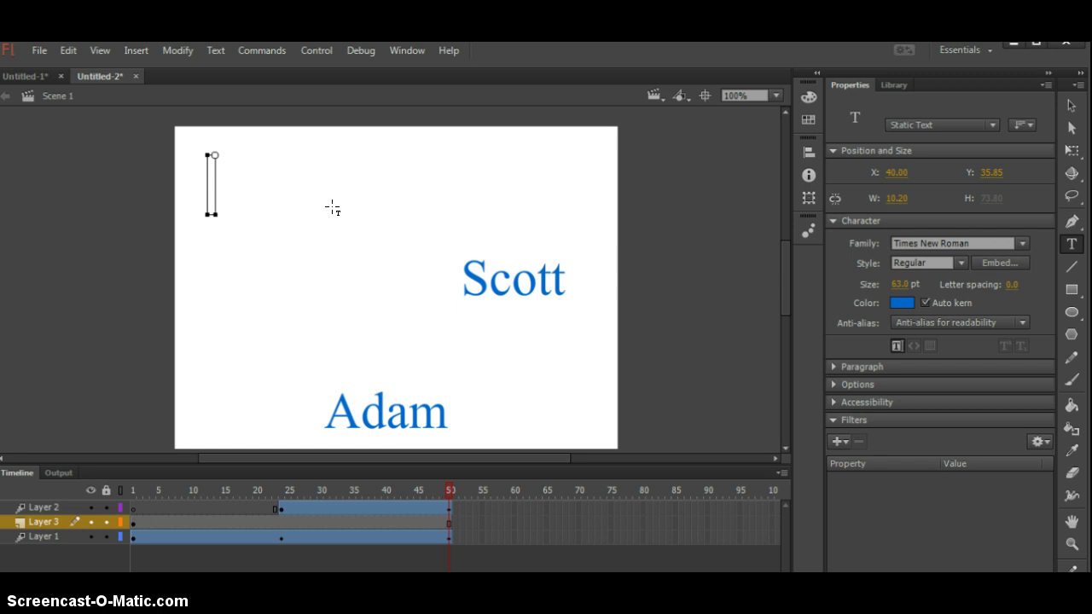
{"action": "type", "text": "P"}
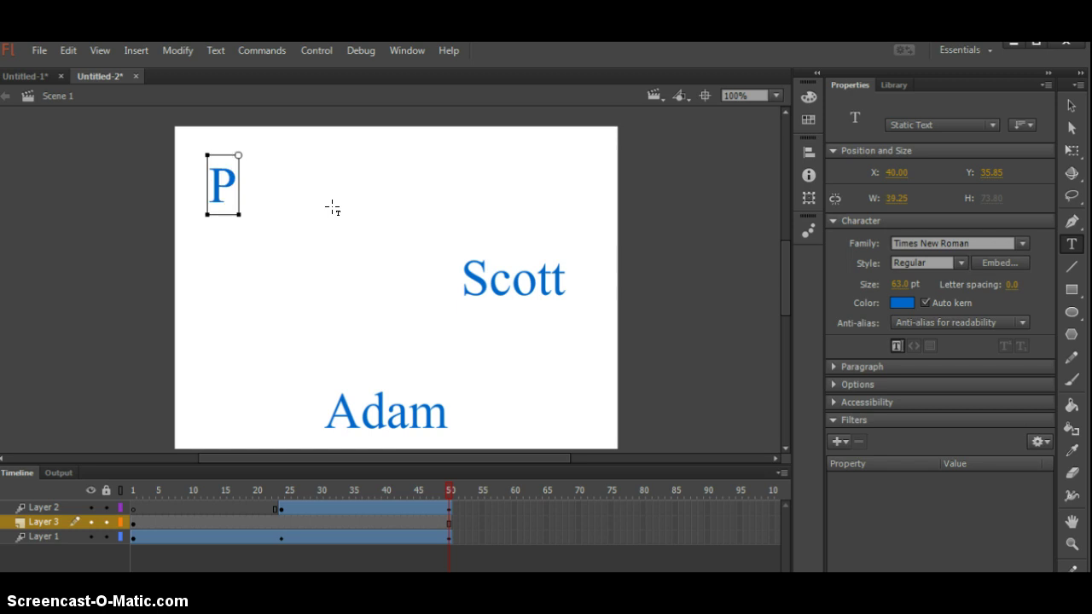
{"action": "left_click", "coordinate": [331, 178]}
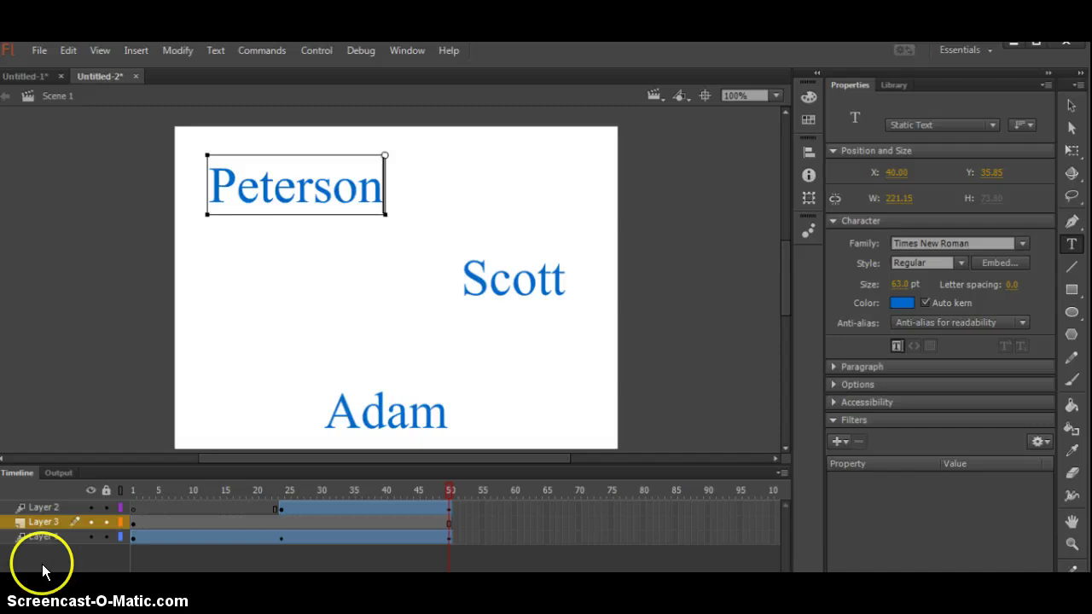
{"action": "left_click", "coordinate": [1073, 111]}
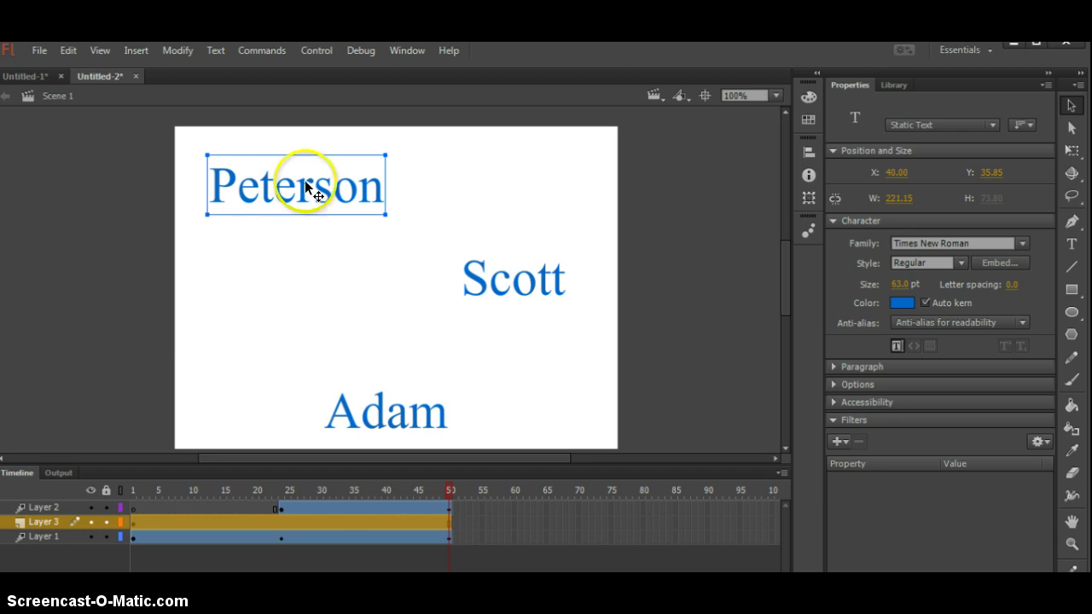
- Apply a motion tween to the Peterson text on Layer 3
{"action": "left_click", "coordinate": [134, 51]}
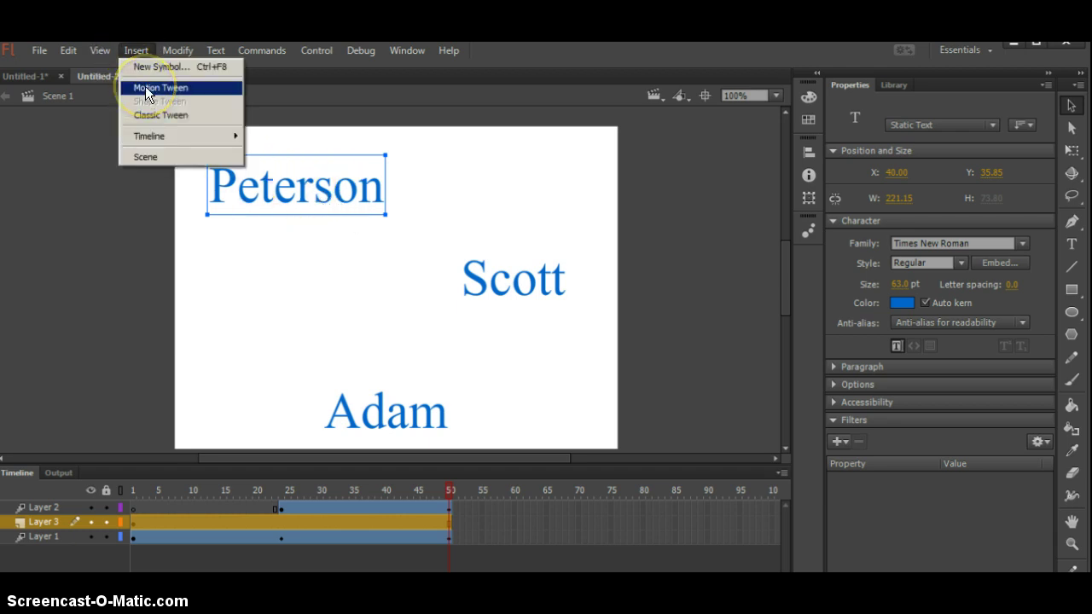
{"action": "left_click", "coordinate": [146, 88]}
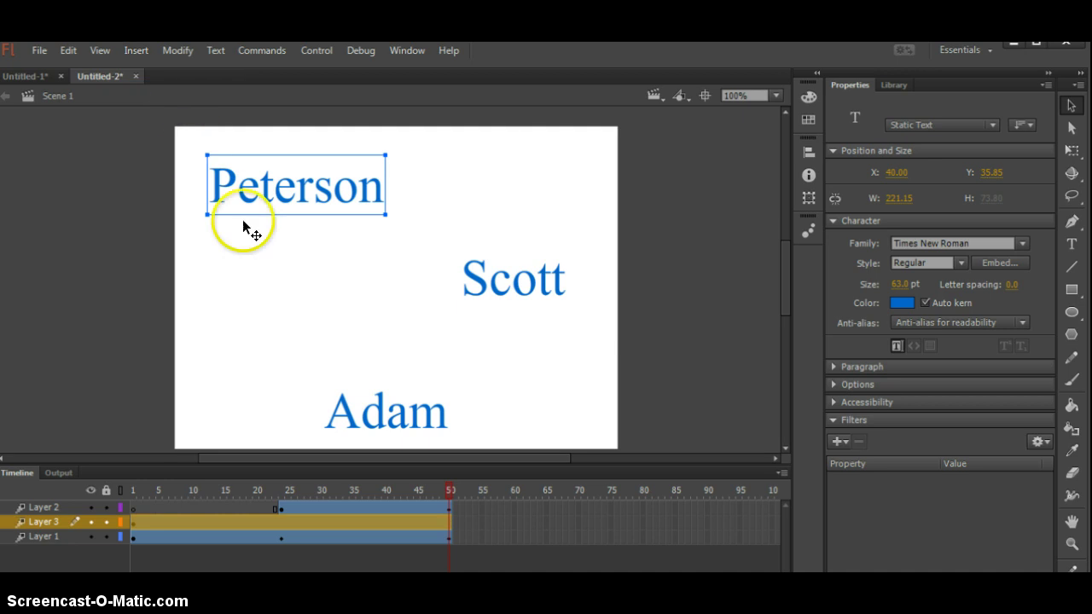
{"action": "left_click", "coordinate": [134, 521]}
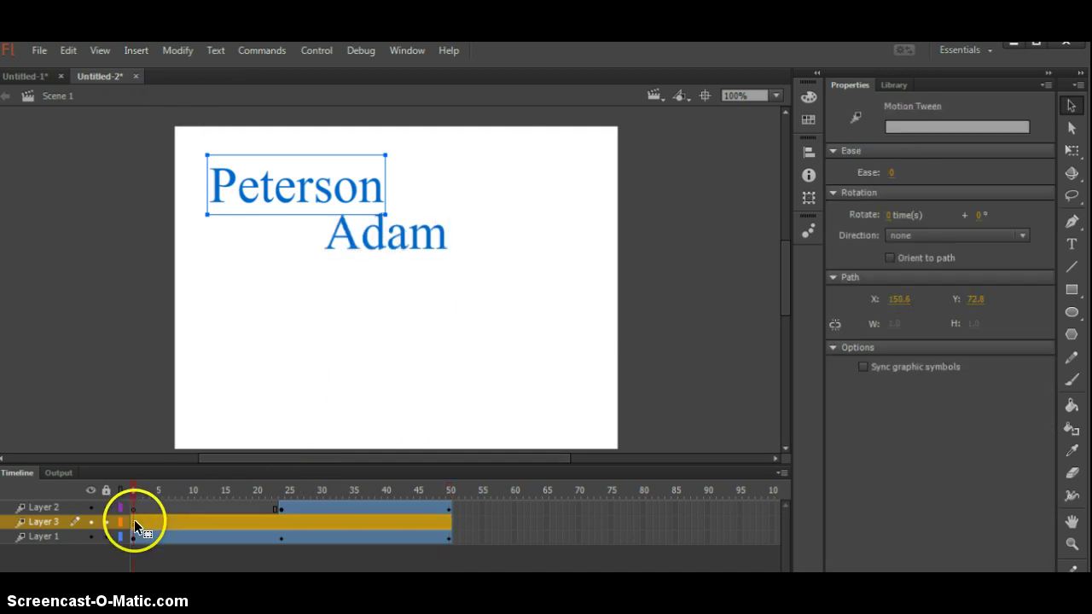
- Shift Peterson's tween span so it runs from frame 50 to frame 75
{"action": "left_click", "coordinate": [447, 522]}
{"action": "left_click", "coordinate": [447, 522]}
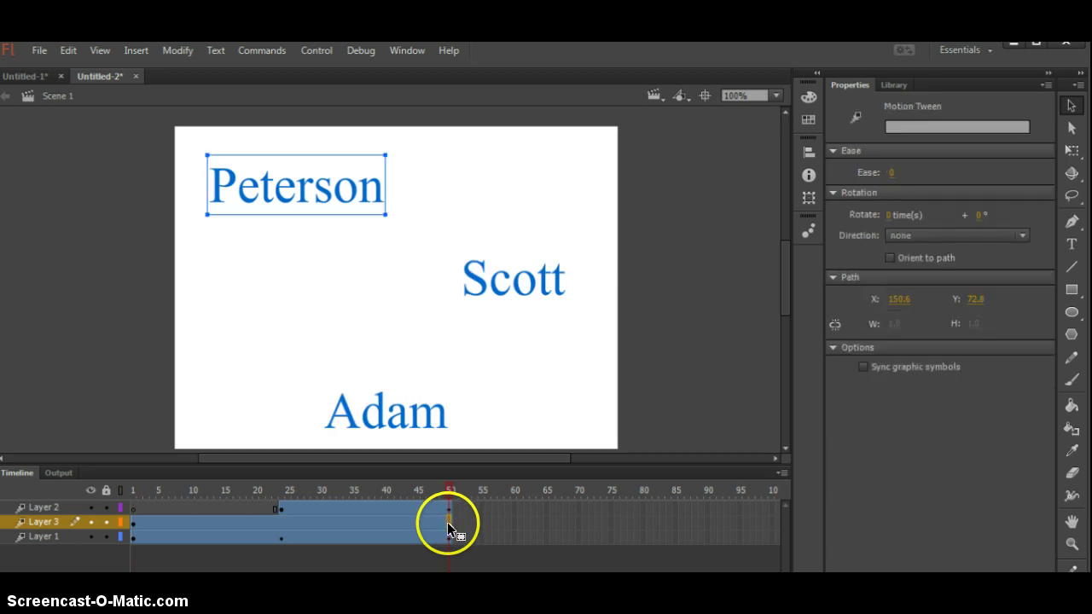
{"action": "left_click", "coordinate": [143, 521]}
{"action": "left_click_drag", "start_coordinate": [143, 521], "coordinate": [611, 523]}
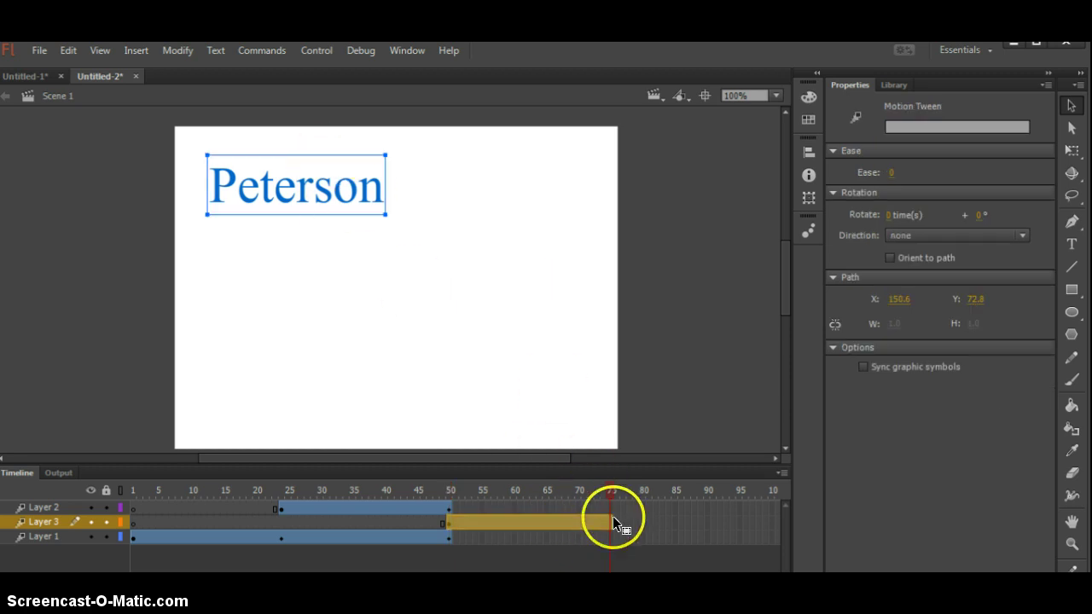
- At frame 75, move Peterson to the top-right edge of the stage
{"action": "left_click", "coordinate": [607, 524]}
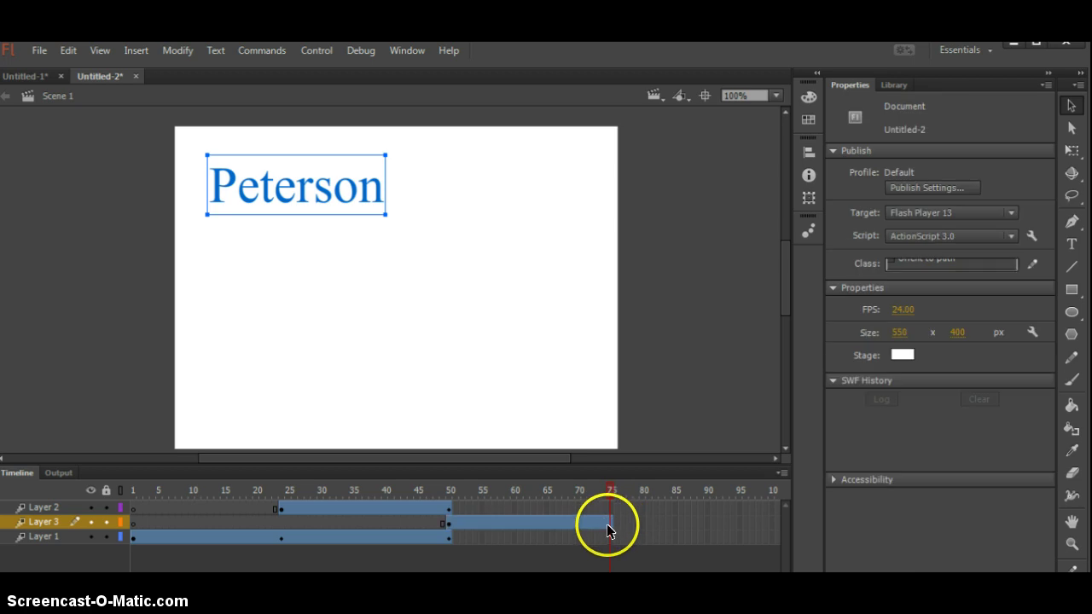
{"action": "left_click", "coordinate": [285, 189]}
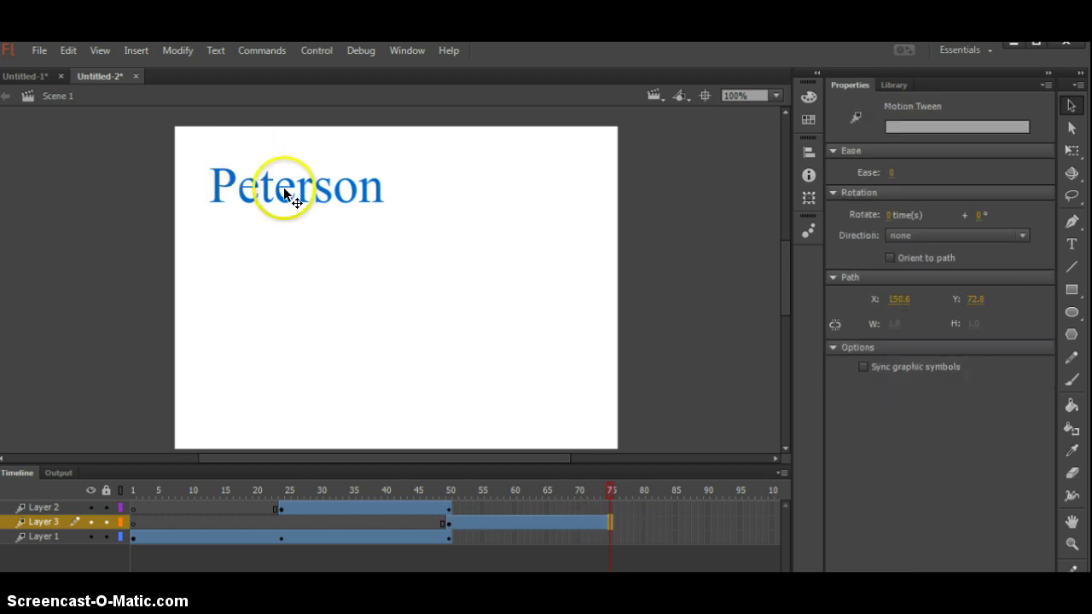
{"action": "left_click_drag", "start_coordinate": [401, 324], "coordinate": [517, 180]}
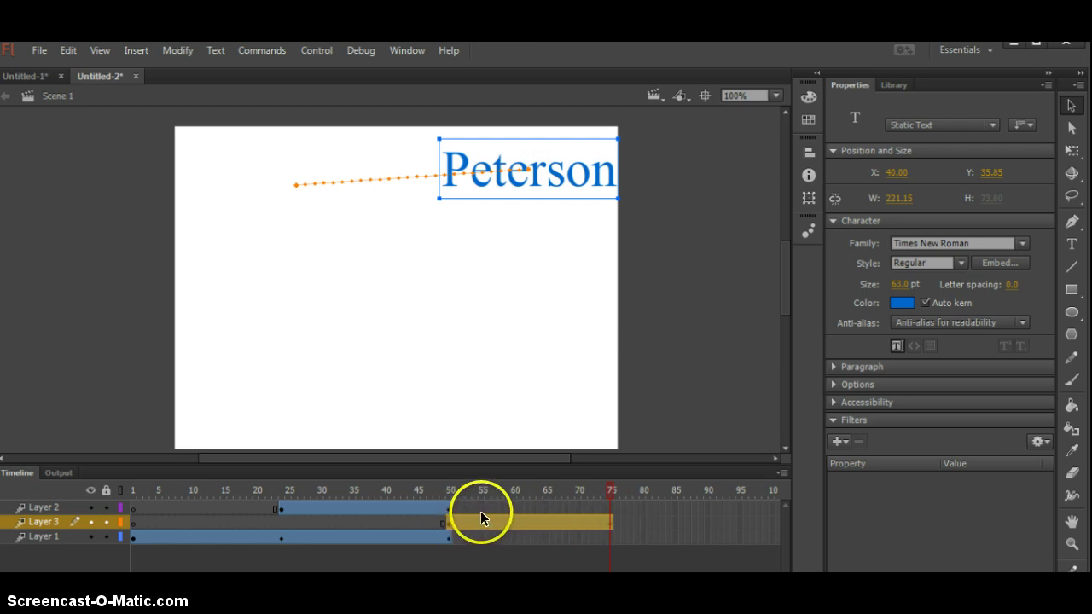
- Insert a keyframe for all properties at frame 75 on Scott's Layer 2
{"action": "left_click", "coordinate": [610, 504]}
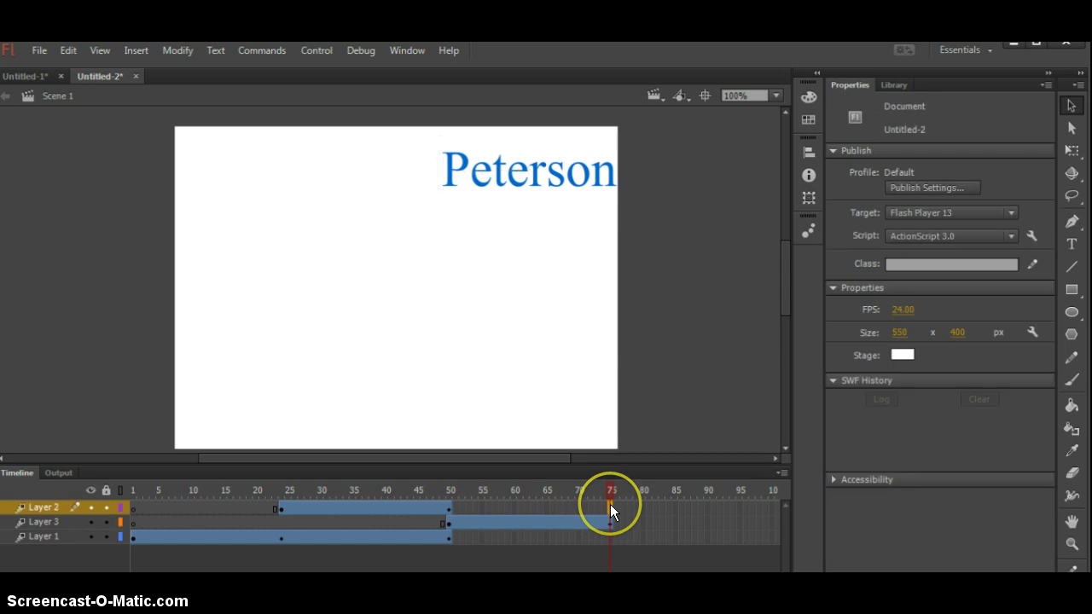
{"action": "right_click", "coordinate": [606, 504]}
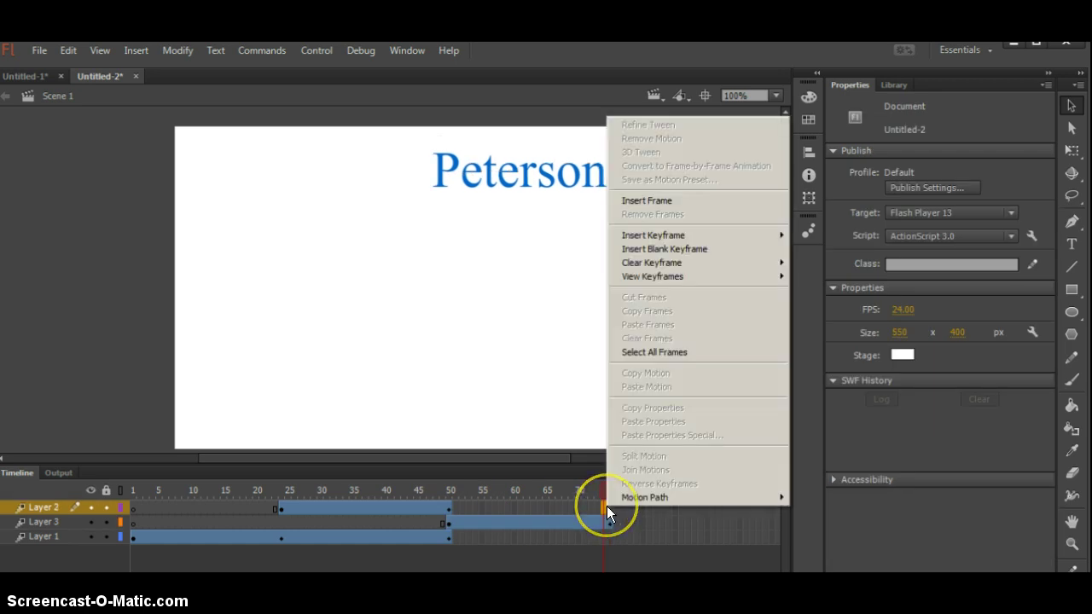
{"action": "left_click", "coordinate": [610, 507]}
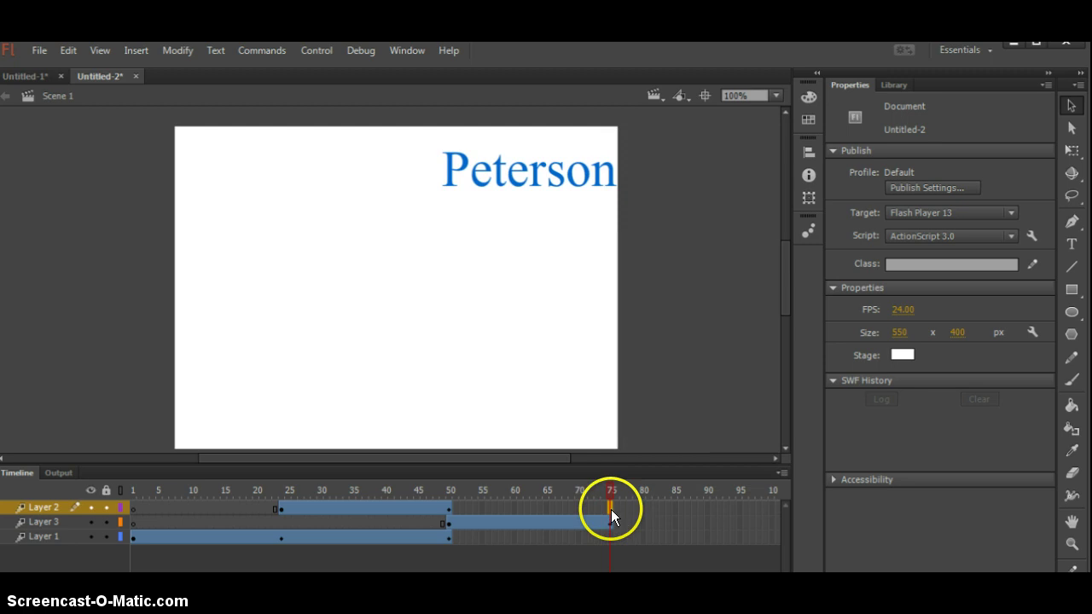
{"action": "right_click", "coordinate": [611, 509]}
{"action": "mouse_move", "coordinate": [633, 241]}
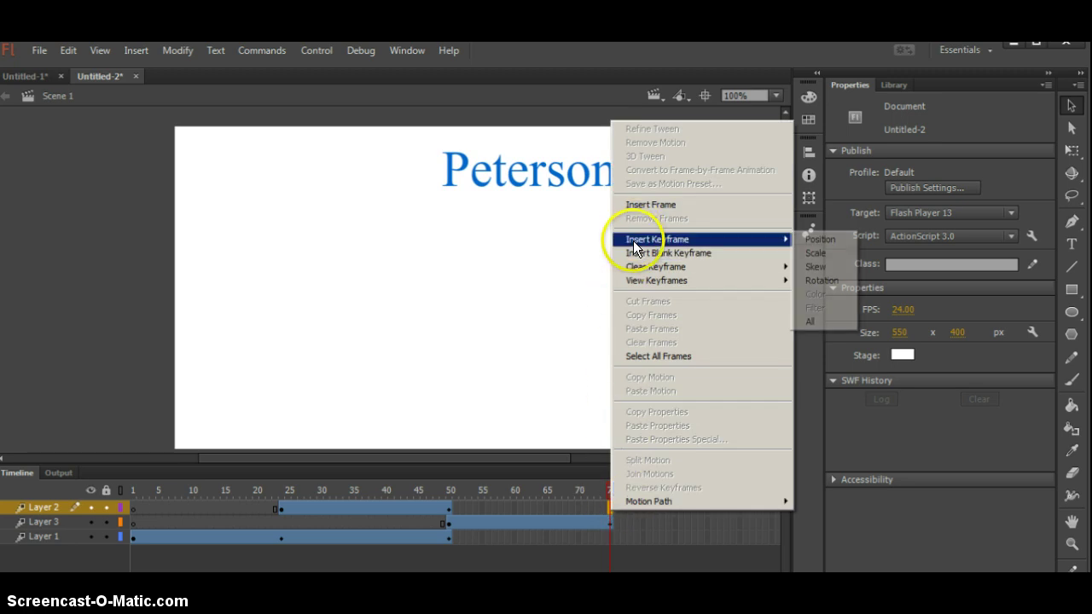
{"action": "left_click", "coordinate": [836, 322]}
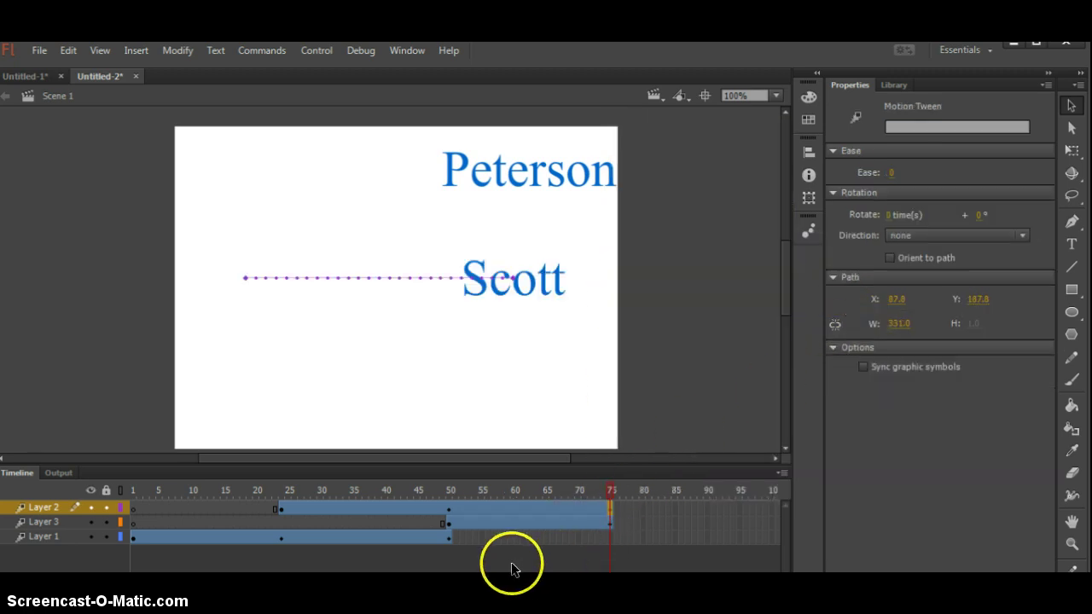
- Add a keyframe at frame 75 on Adam's Layer 1, then preview the animation
{"action": "left_click", "coordinate": [611, 536]}
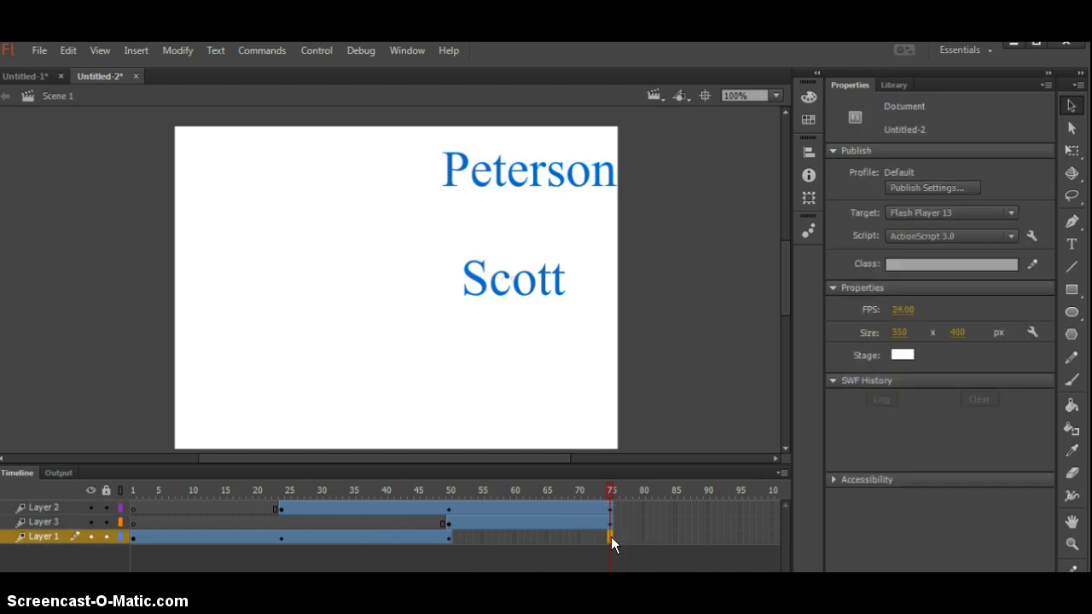
{"action": "left_click", "coordinate": [132, 53]}
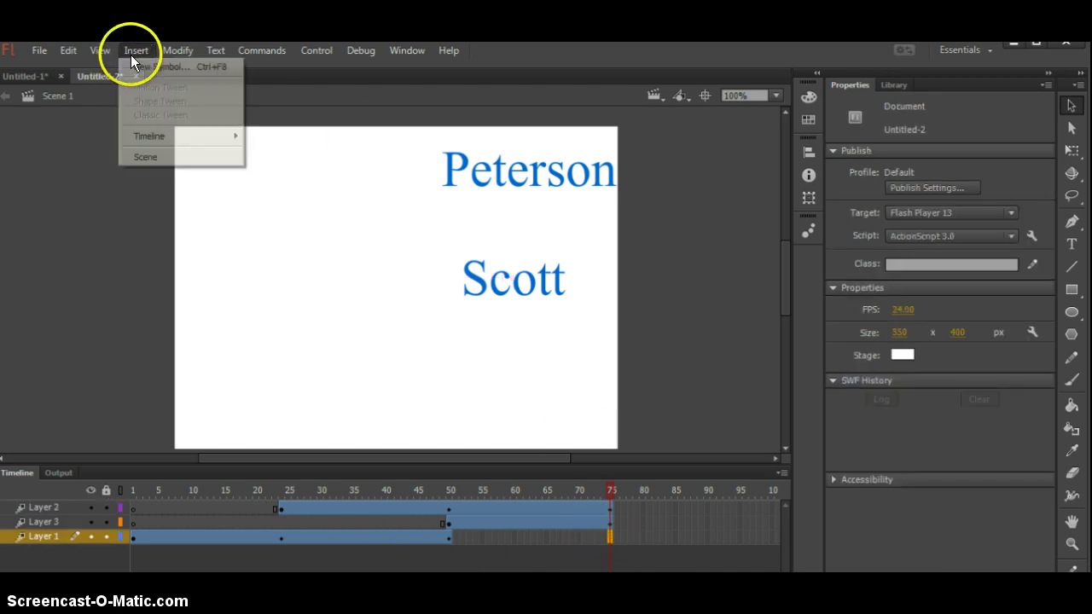
{"action": "mouse_move", "coordinate": [144, 134]}
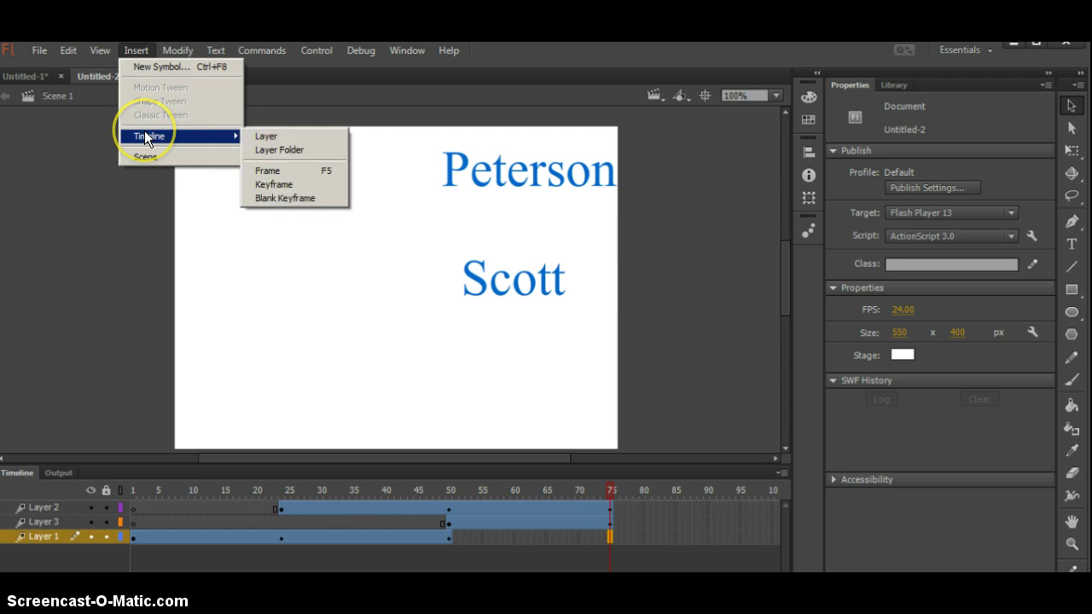
{"action": "left_click", "coordinate": [266, 184]}
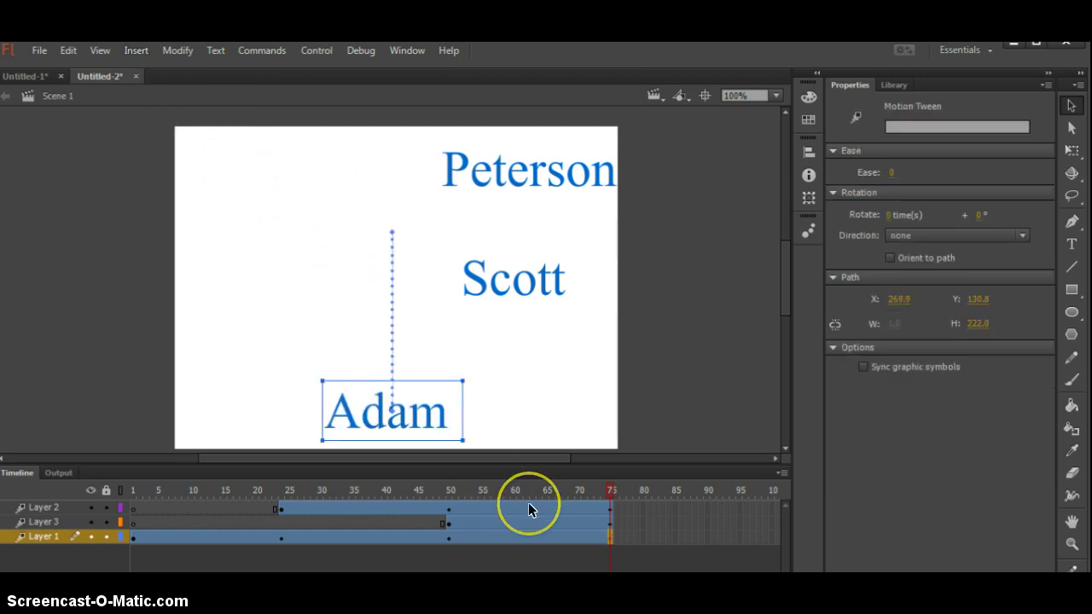
{"action": "key", "text": "Return"}
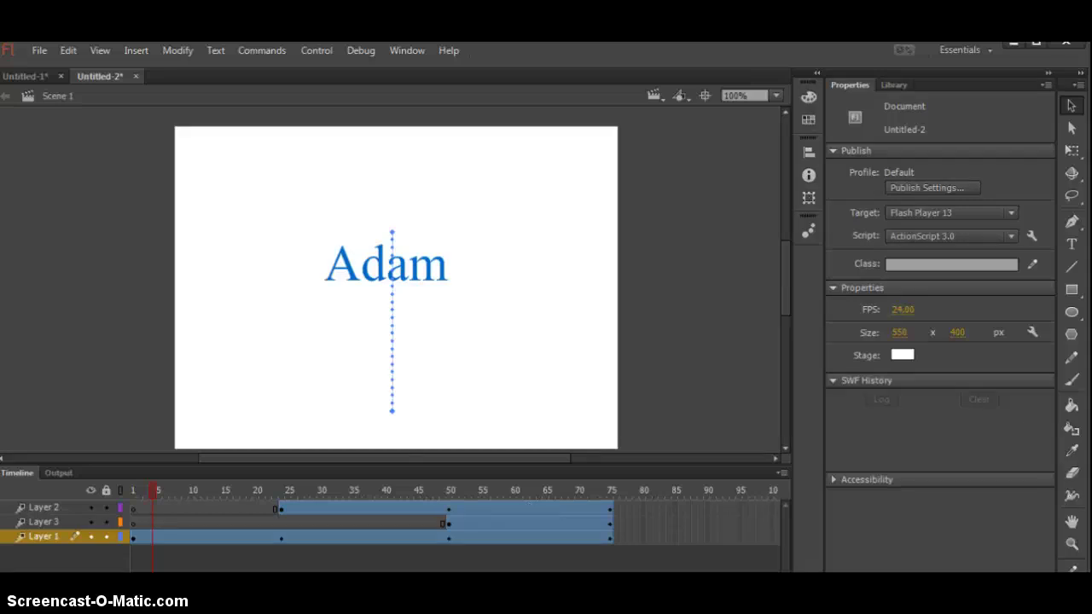
{"action": "left_click", "coordinate": [98, 566]}
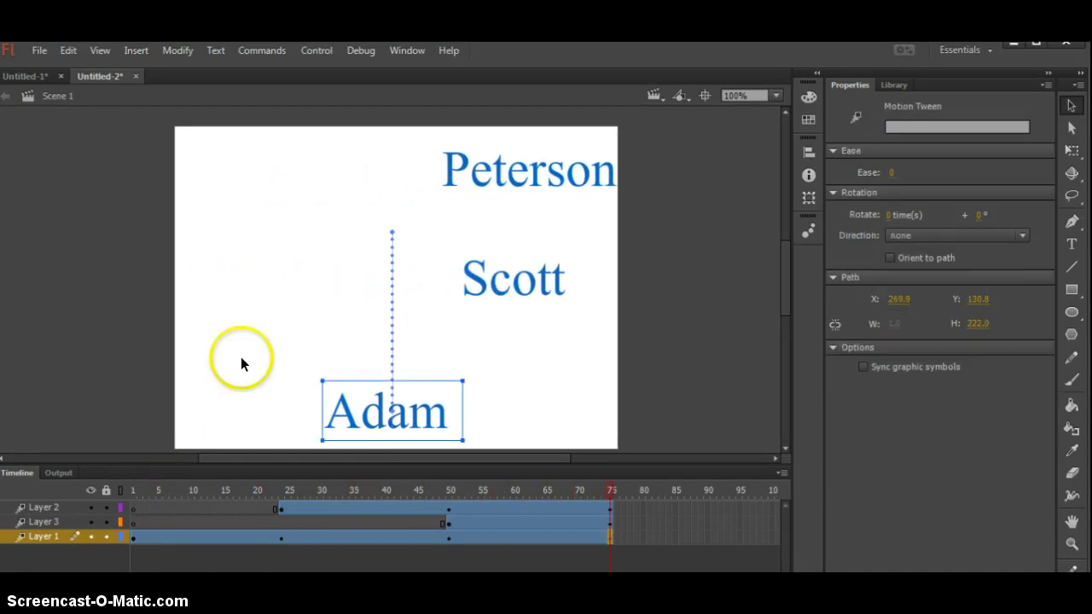
- Change the stage background colour to yellow in the document properties
{"action": "left_click", "coordinate": [280, 306]}
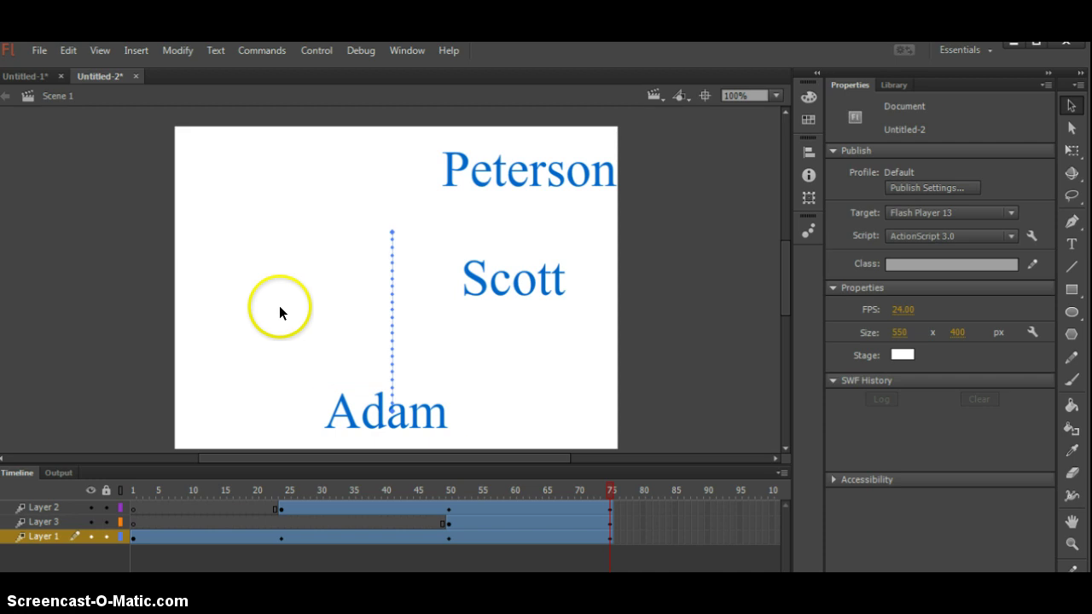
{"action": "left_click", "coordinate": [902, 355]}
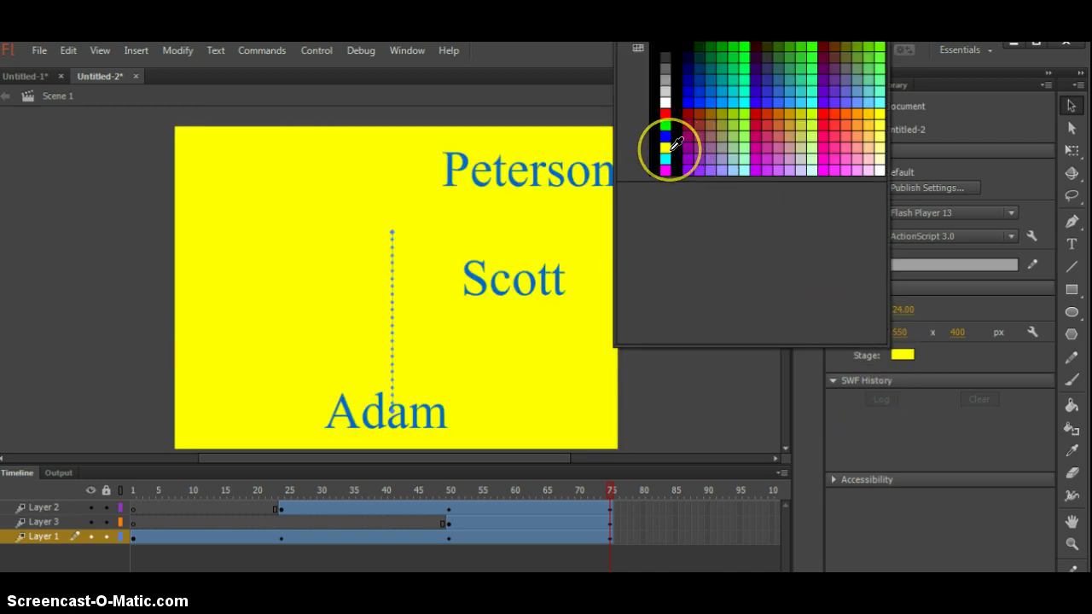
{"action": "left_click", "coordinate": [668, 150]}
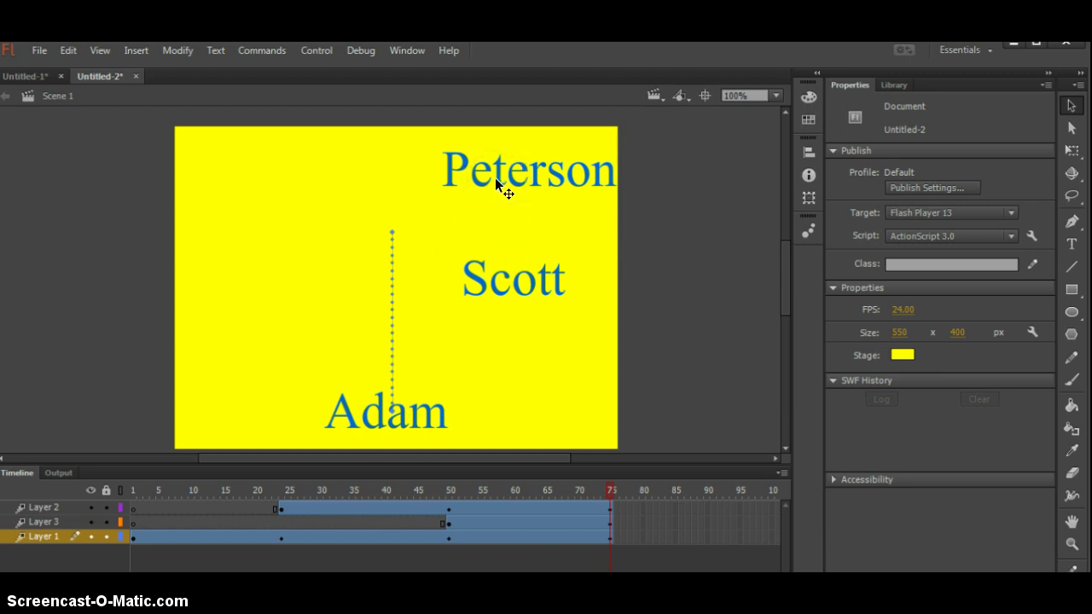
{"action": "left_click", "coordinate": [380, 399]}
- Add a Drop Shadow filter to Peterson (4 px blur, 45° angle, 4 px distance)
{"action": "left_click", "coordinate": [509, 173]}
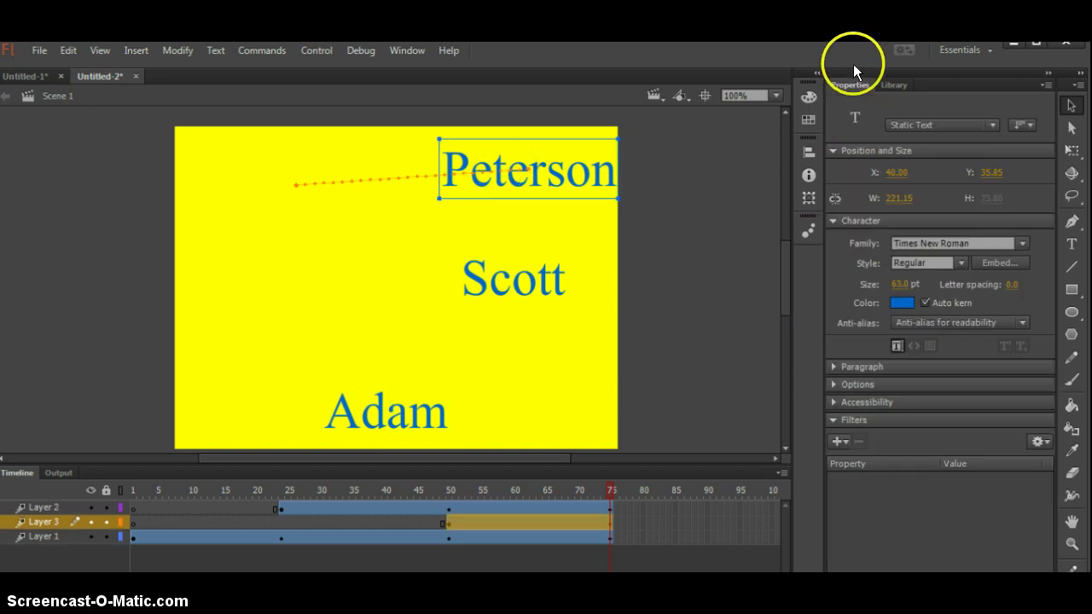
{"action": "left_click", "coordinate": [834, 423]}
{"action": "left_click", "coordinate": [834, 420]}
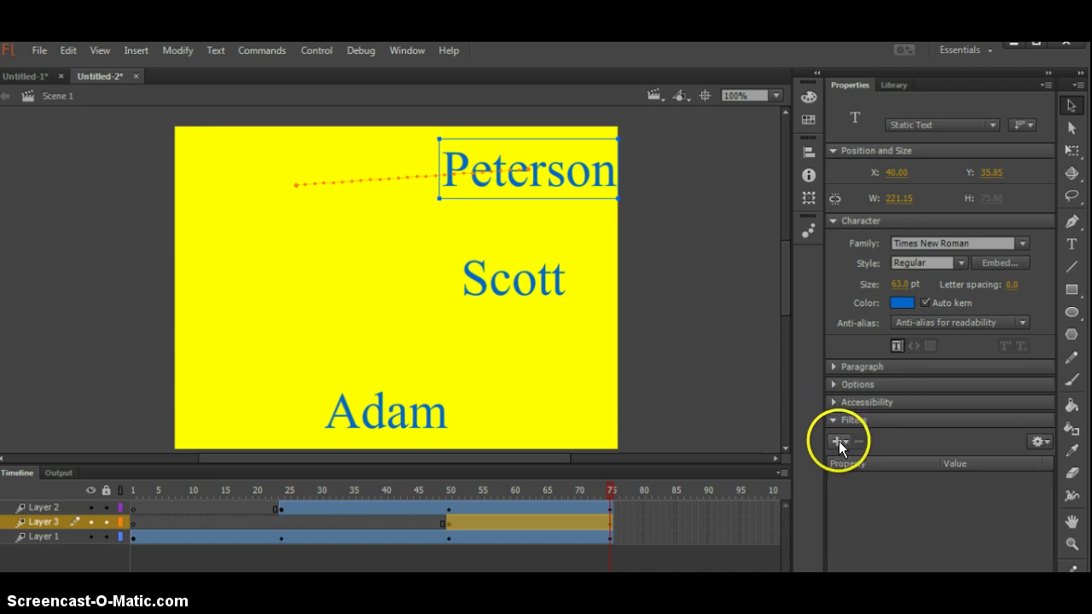
{"action": "left_click", "coordinate": [840, 443]}
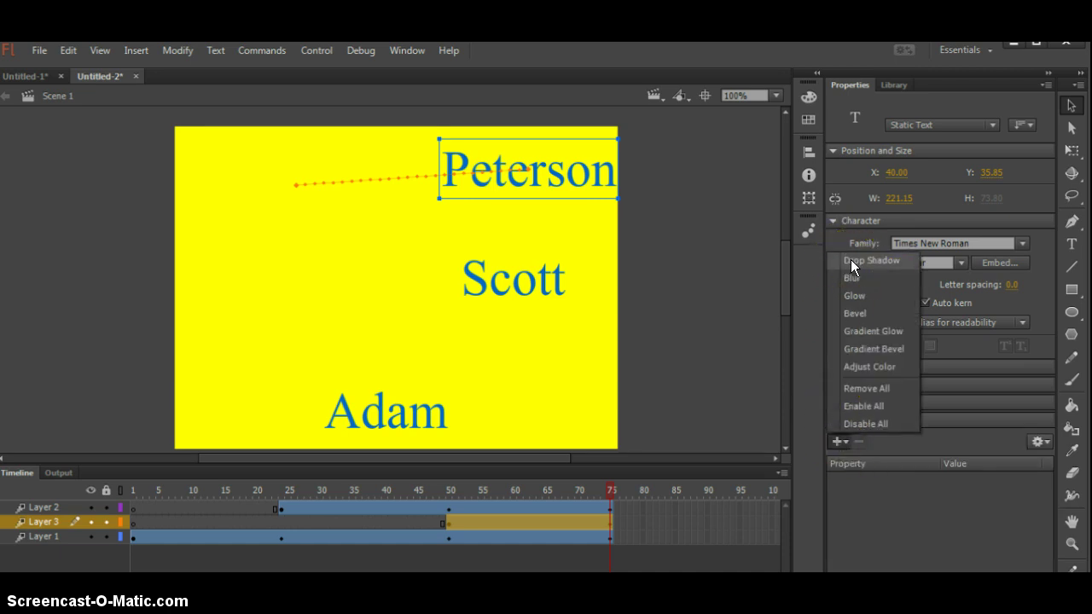
{"action": "left_click", "coordinate": [851, 259]}
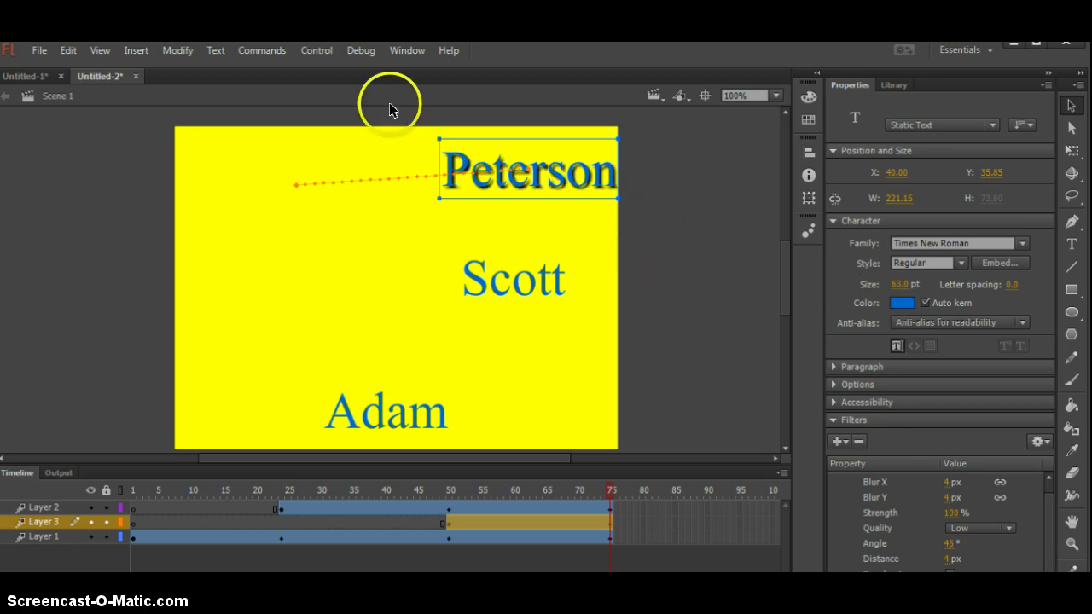
- Export the animation as SWF movie 'Untitled-2' to the Desktop
{"action": "left_click", "coordinate": [67, 51]}
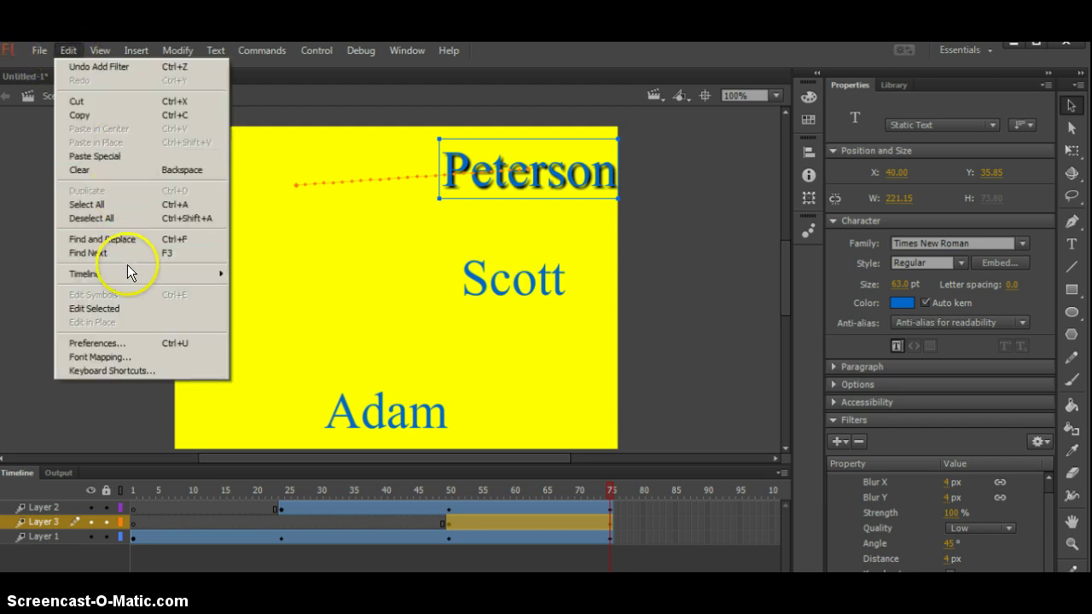
{"action": "mouse_move", "coordinate": [39, 51]}
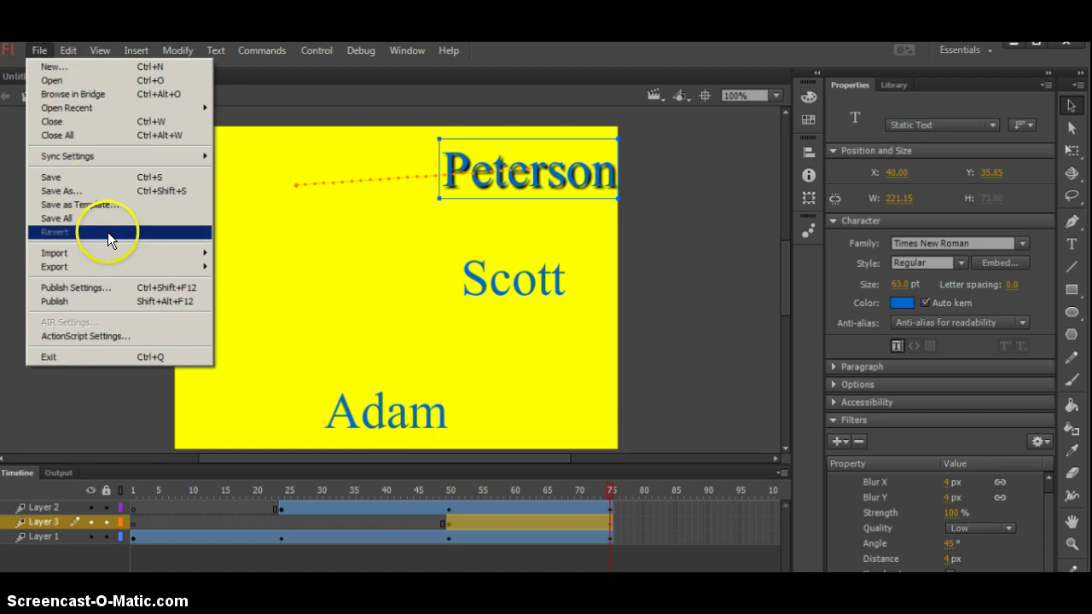
{"action": "mouse_move", "coordinate": [116, 267]}
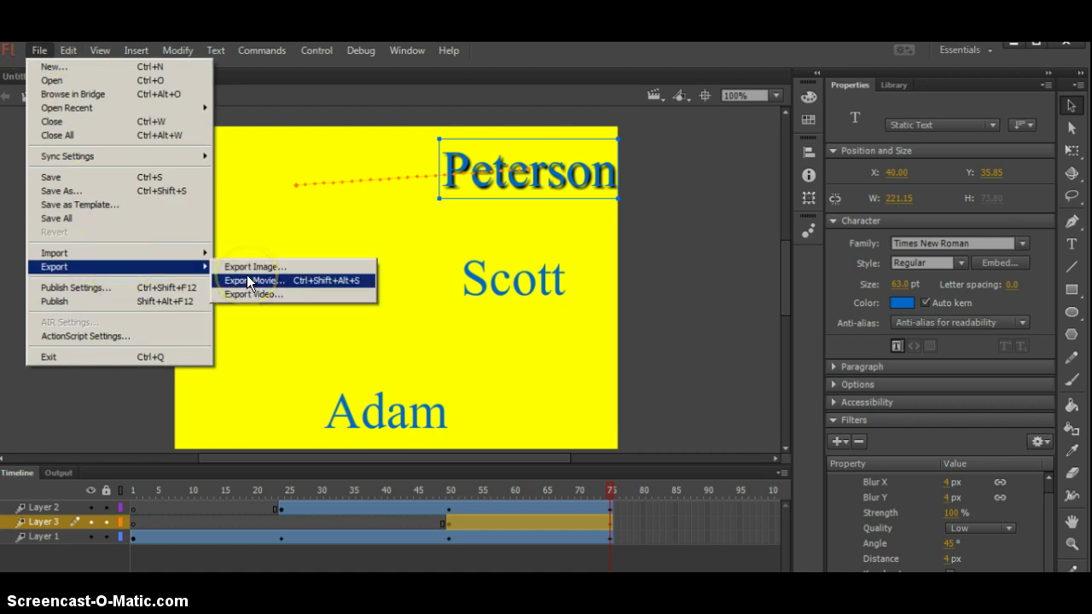
{"action": "left_click", "coordinate": [247, 280]}
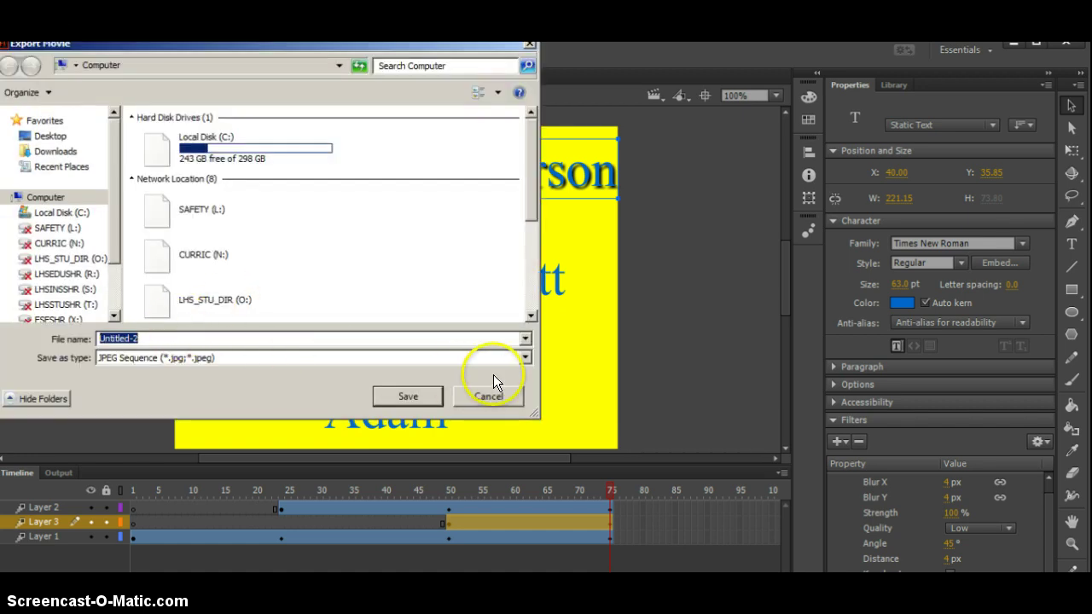
{"action": "left_click", "coordinate": [529, 359]}
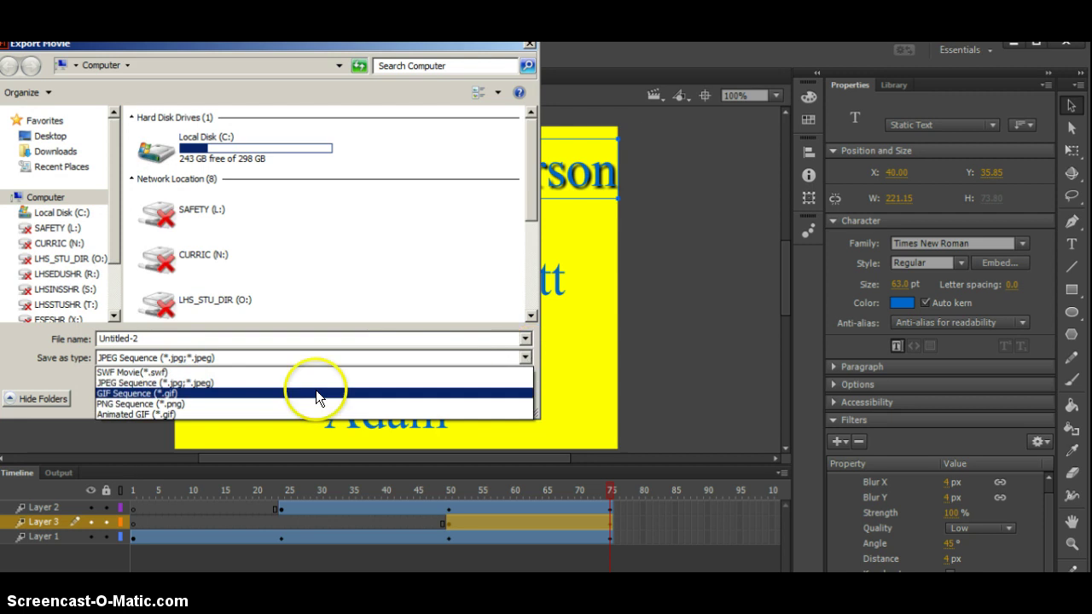
{"action": "left_click", "coordinate": [155, 373]}
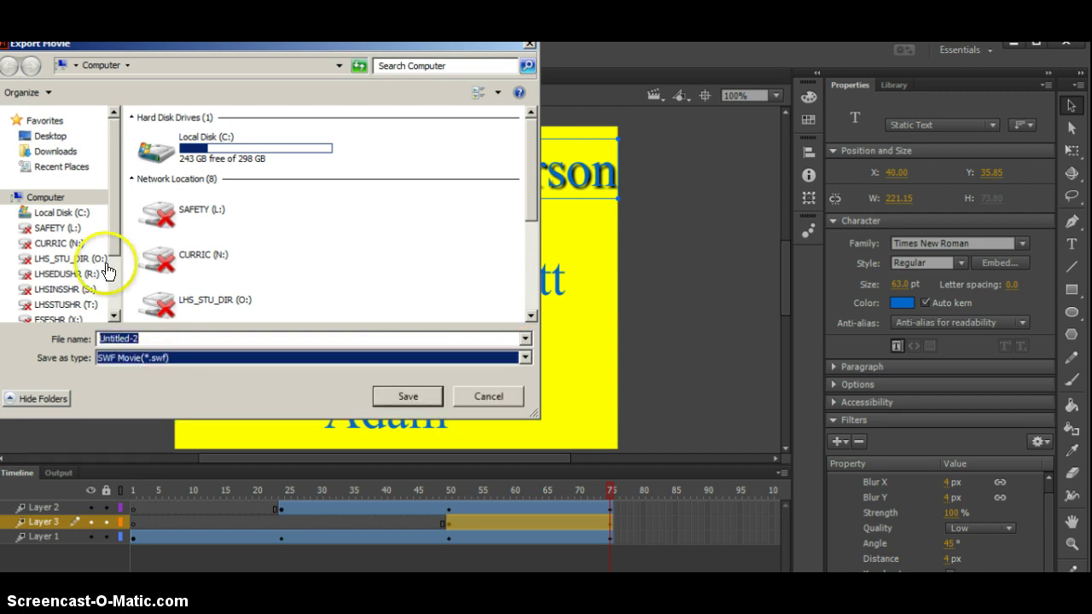
{"action": "left_click", "coordinate": [50, 139]}
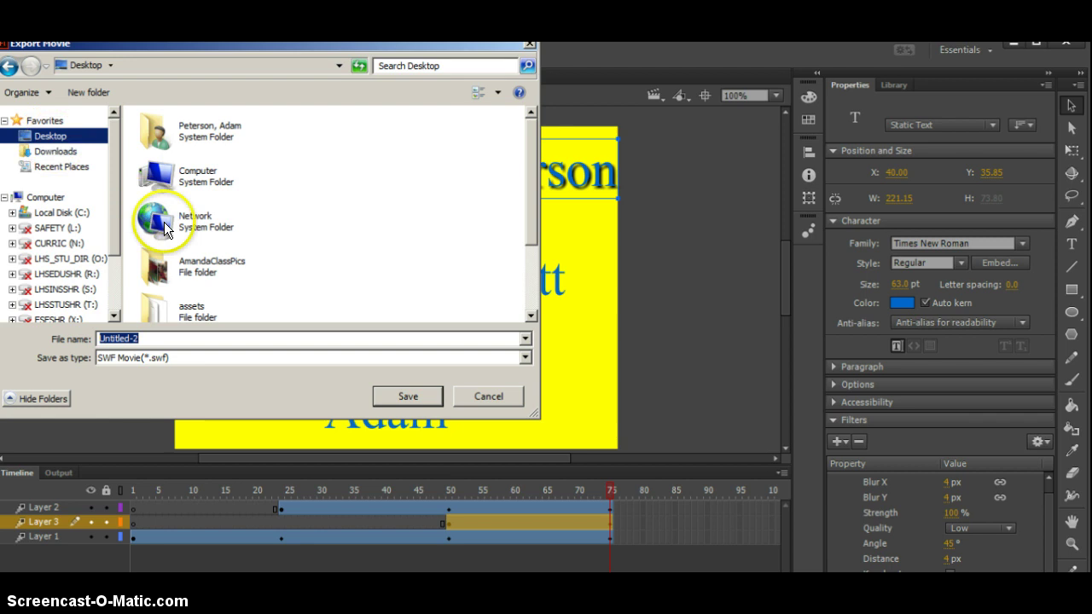
{"action": "left_click", "coordinate": [396, 393]}
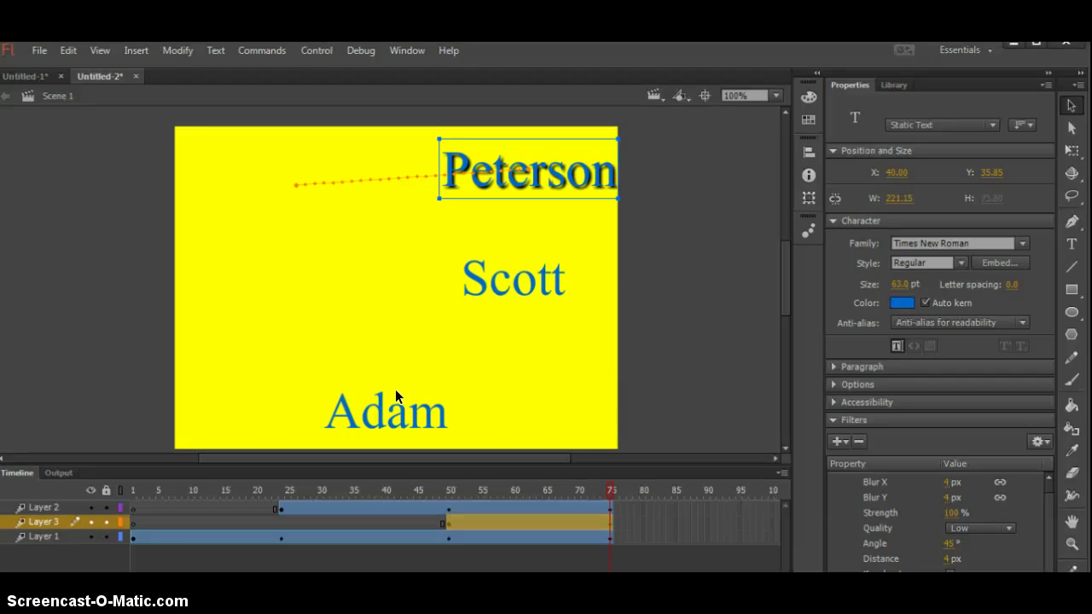
{"action": "left_click", "coordinate": [341, 556]}
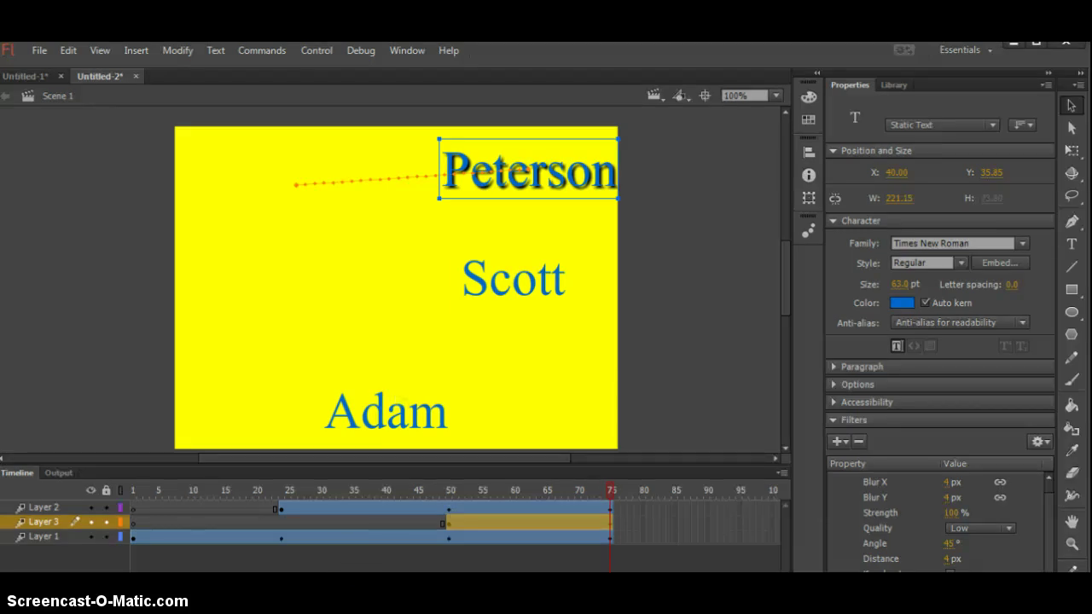